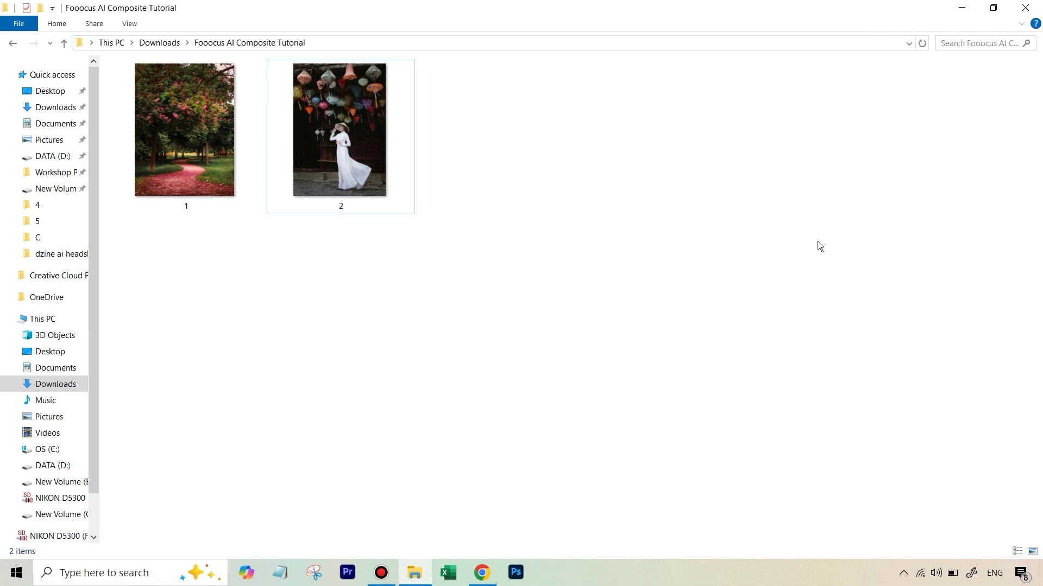
Find the Colab section in the README of the Fooocus GitHub repository in Chrome and open the official notebook in Colab
{"action": "left_click", "coordinate": [482, 573]}
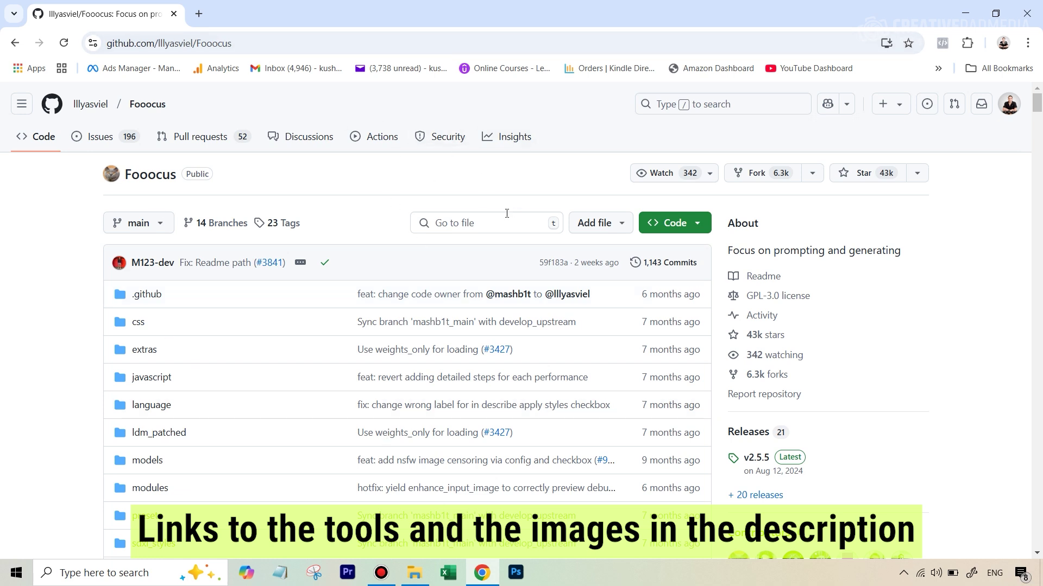
{"action": "scroll", "coordinate": [508, 302], "scroll_direction": "down", "scroll_amount": 9}
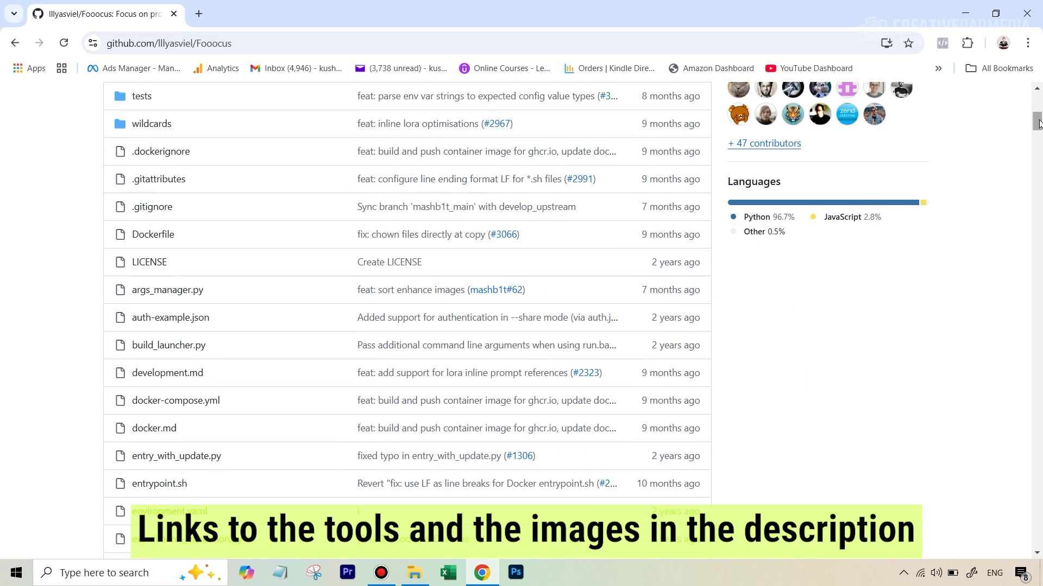
{"action": "left_click_drag", "start_coordinate": [1037, 122], "coordinate": [1033, 295]}
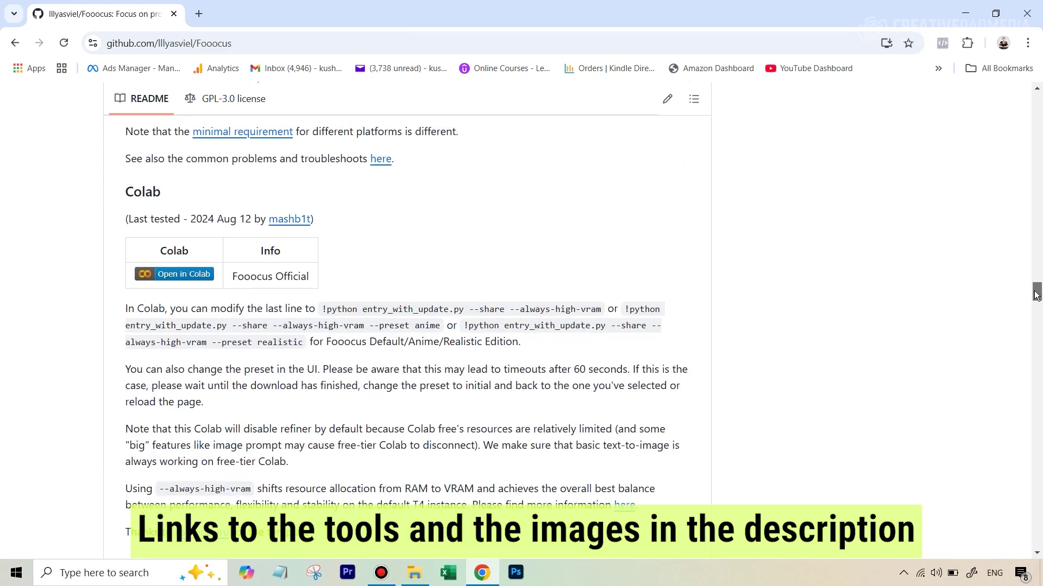
{"action": "left_click", "coordinate": [183, 276]}
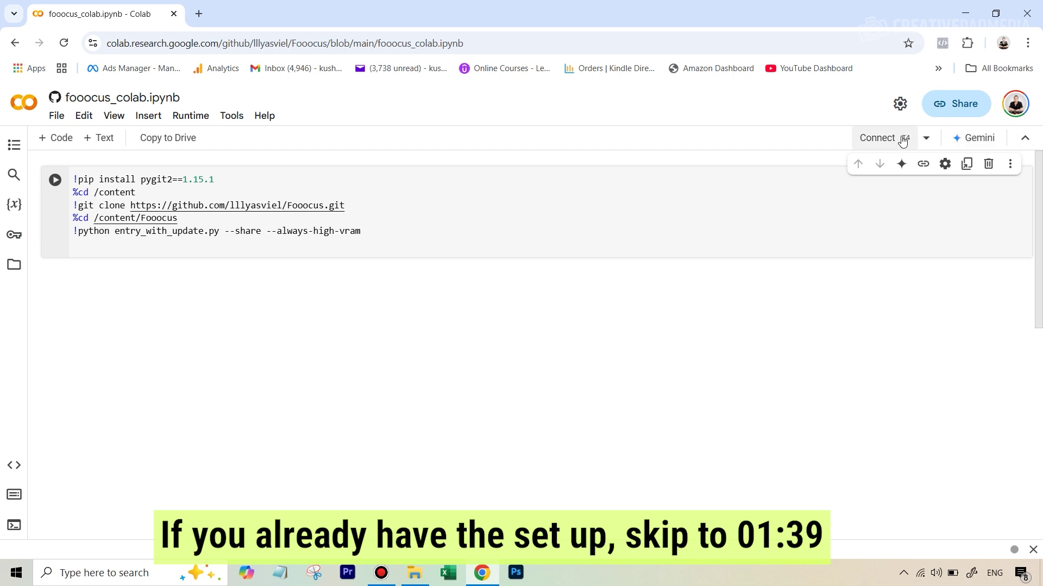
Connect the notebook to a Colab runtime and run the Fooocus setup cell, accepting execution of the GitHub-sourced code
{"action": "left_click", "coordinate": [878, 138]}
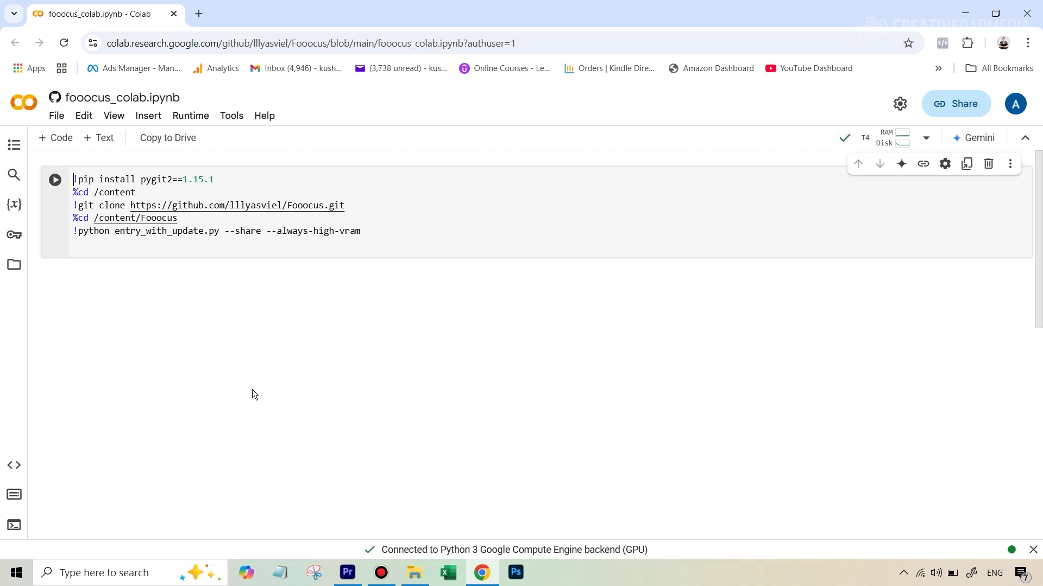
{"action": "left_click", "coordinate": [54, 184]}
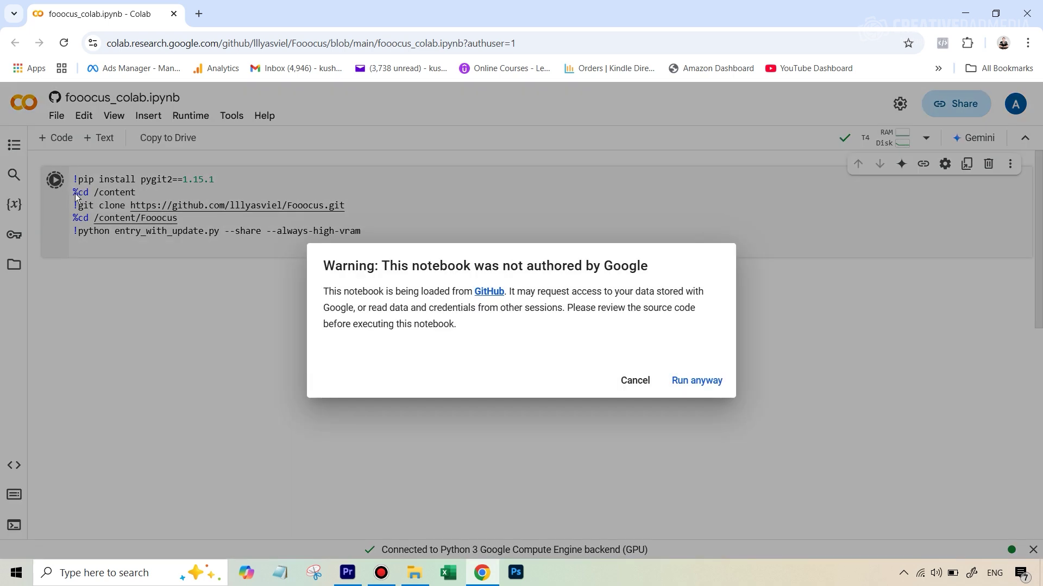
{"action": "left_click", "coordinate": [691, 383]}
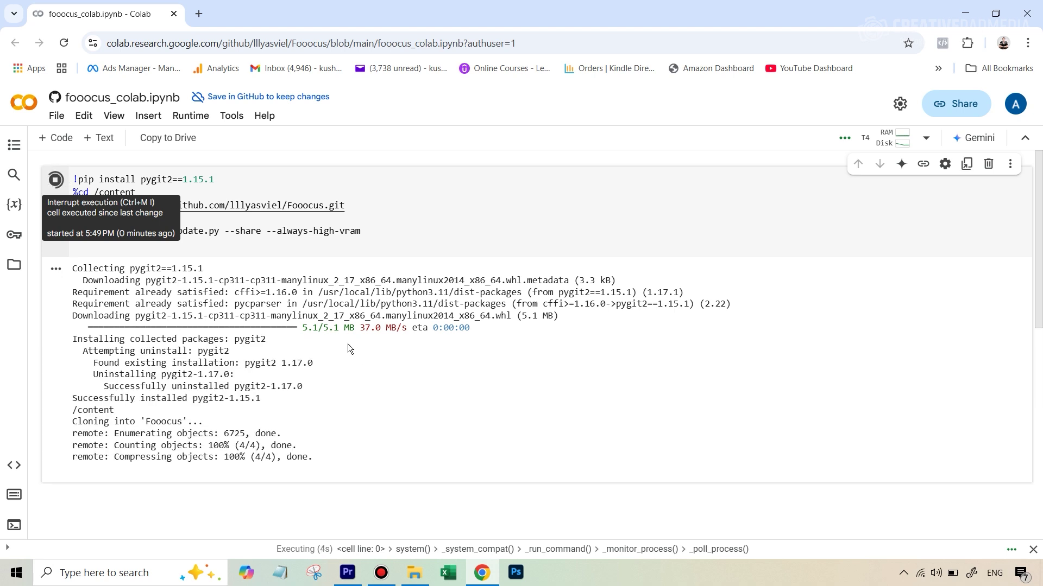
Find the public gradio.live URL in the cell output and open the Fooocus interface from it
{"action": "scroll", "coordinate": [432, 357], "scroll_direction": "down", "scroll_amount": 2}
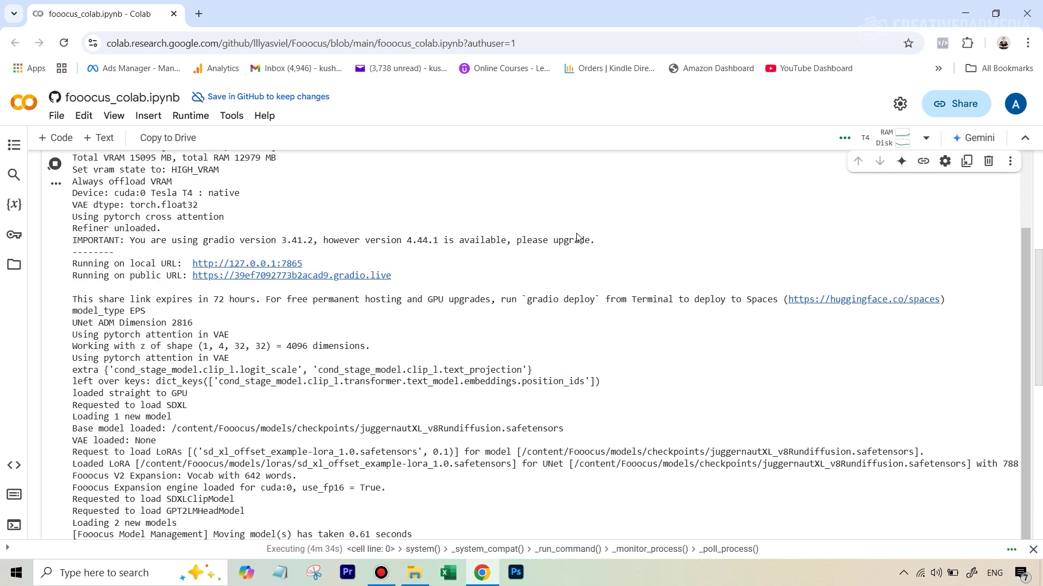
{"action": "scroll", "coordinate": [370, 223], "scroll_direction": "up", "scroll_amount": 3}
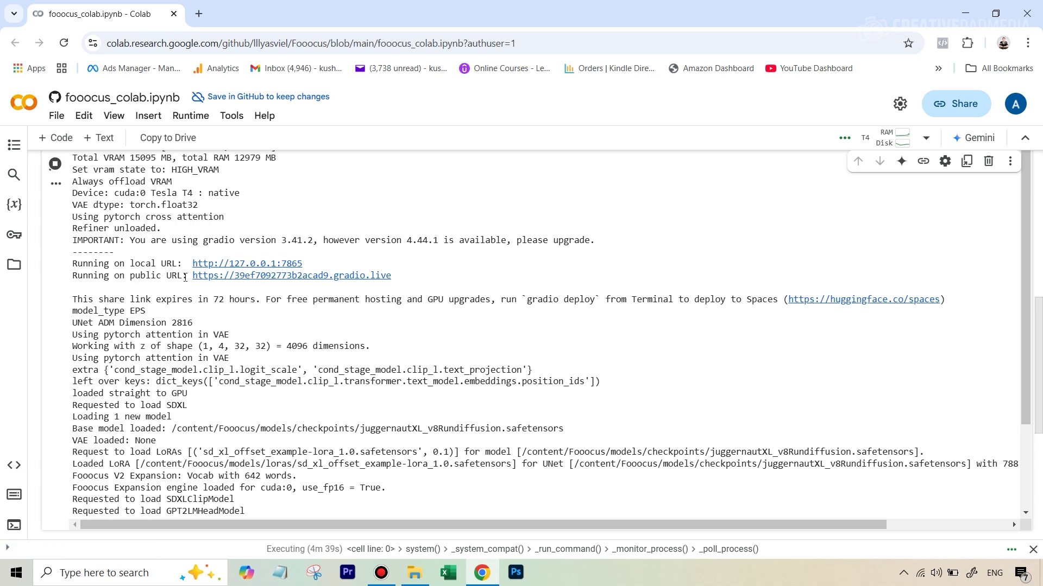
{"action": "left_click", "coordinate": [285, 276]}
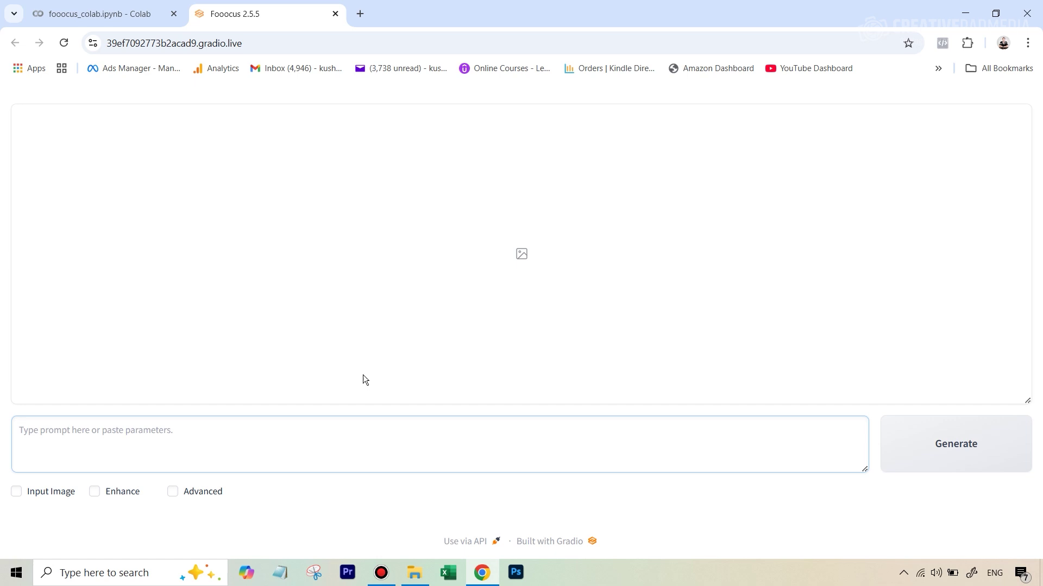
Enable Input Image in Fooocus and display the Image Prompt upload slots
{"action": "left_click", "coordinate": [18, 496]}
{"action": "scroll", "coordinate": [214, 435], "scroll_direction": "down", "scroll_amount": 4}
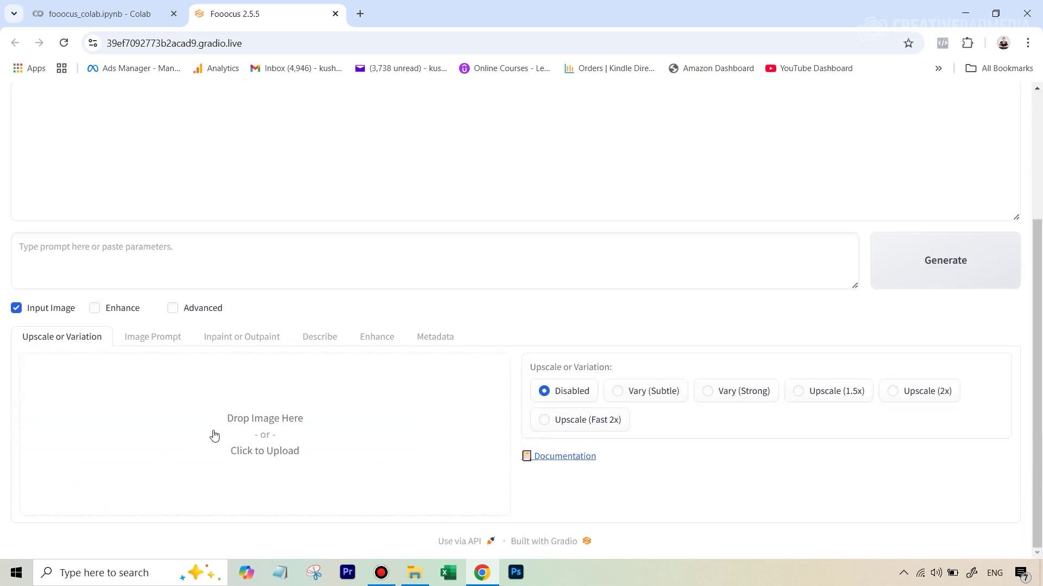
{"action": "left_click", "coordinate": [153, 345]}
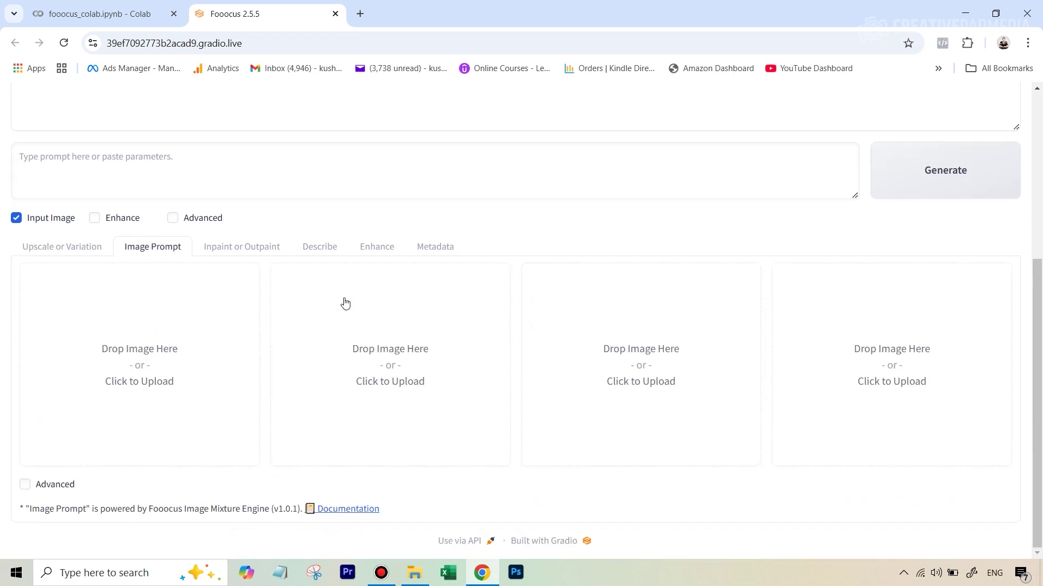
Check the source photos in File Explorer, then upload the pink forest path photo to the first Image Prompt slot in Fooocus
{"action": "left_click", "coordinate": [414, 573]}
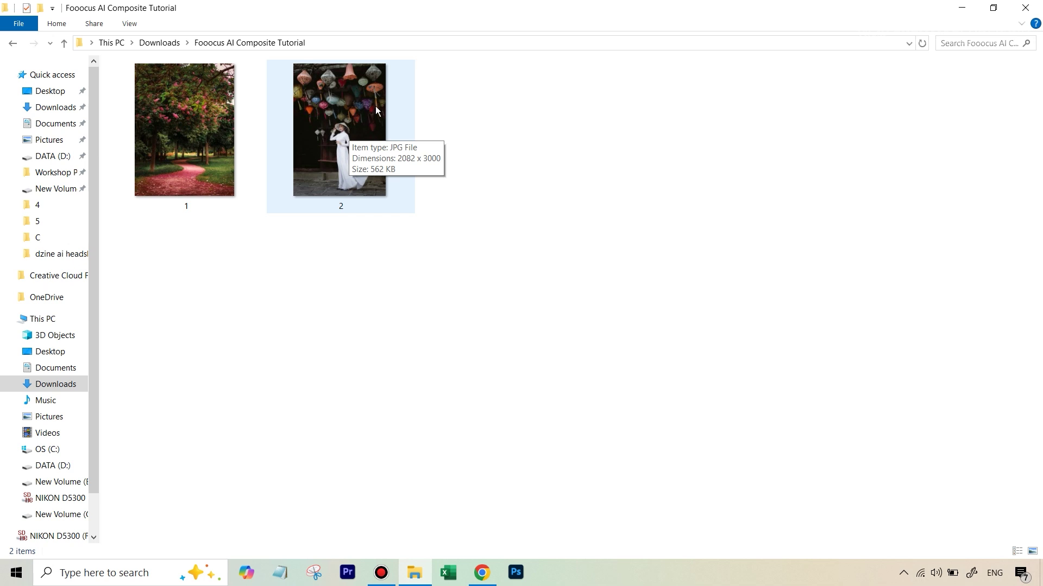
{"action": "left_click", "coordinate": [481, 572]}
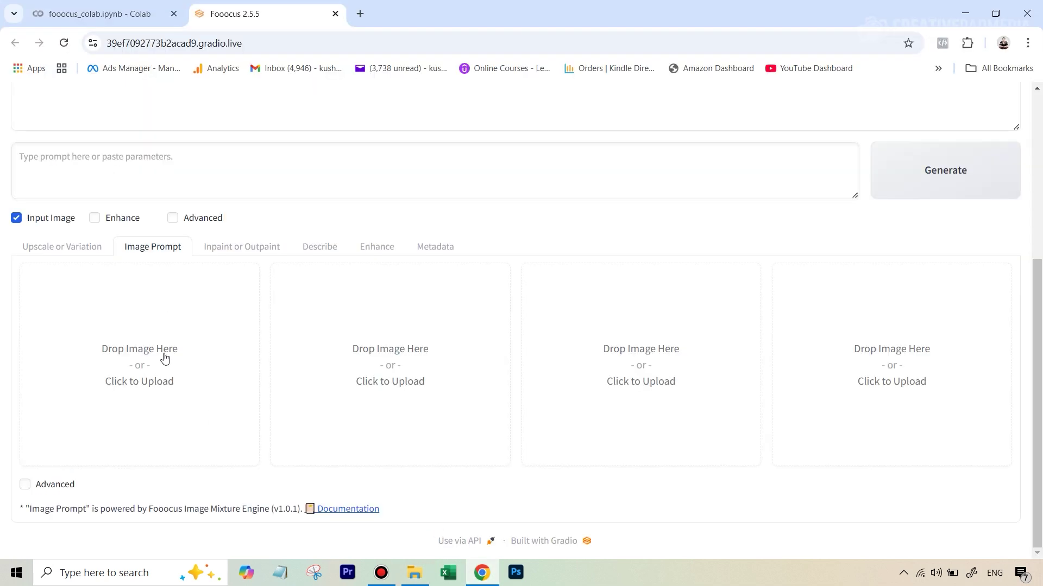
{"action": "left_click_drag", "start_coordinate": [164, 357], "coordinate": [164, 359]}
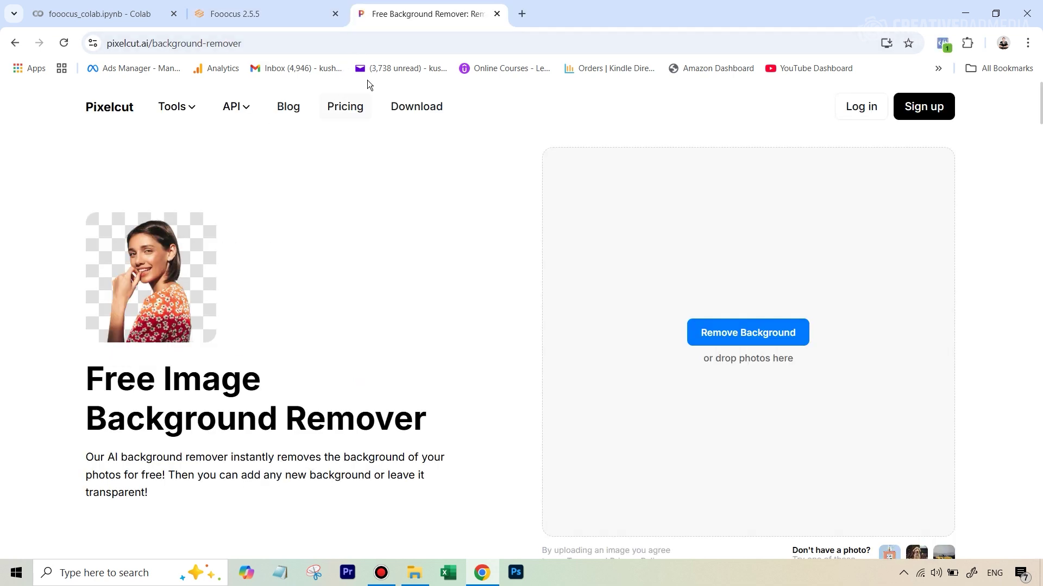
Remove the background from the photo of the woman in white in Pixelcut, download the PNG cutout, and return to Fooocus
{"action": "left_click", "coordinate": [738, 334]}
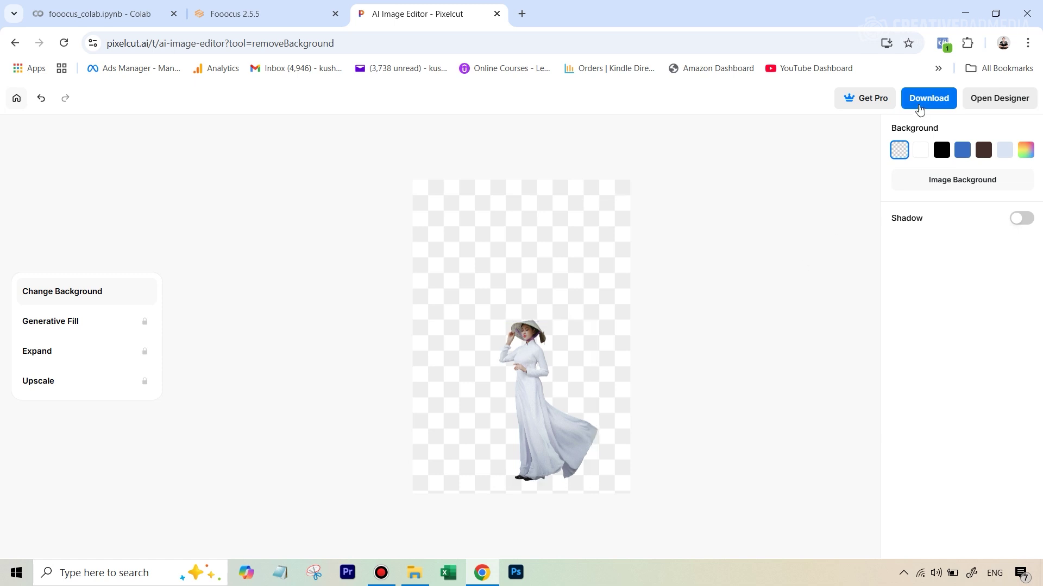
{"action": "left_click", "coordinate": [920, 109]}
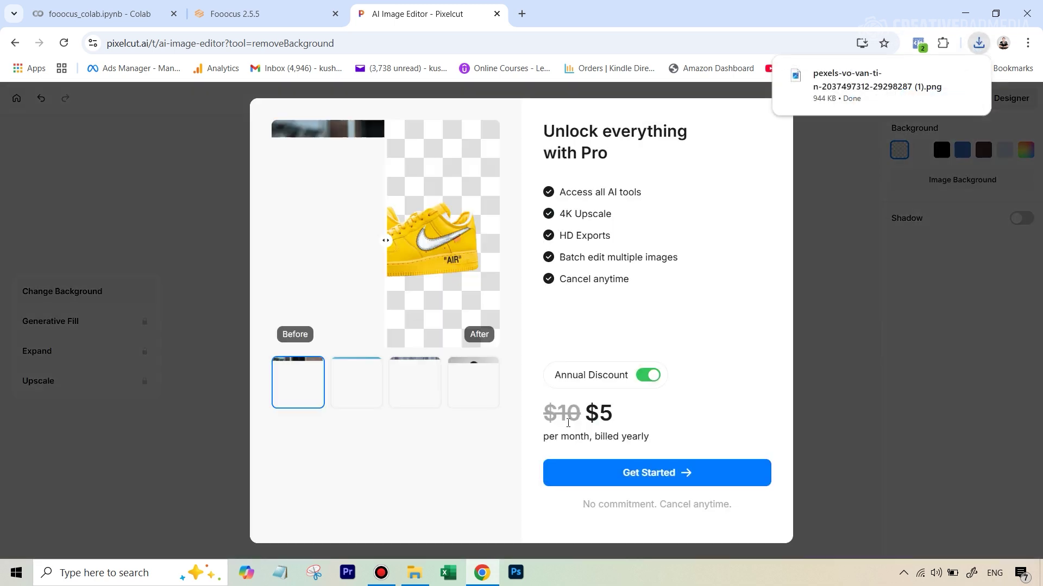
{"action": "left_click", "coordinate": [248, 11]}
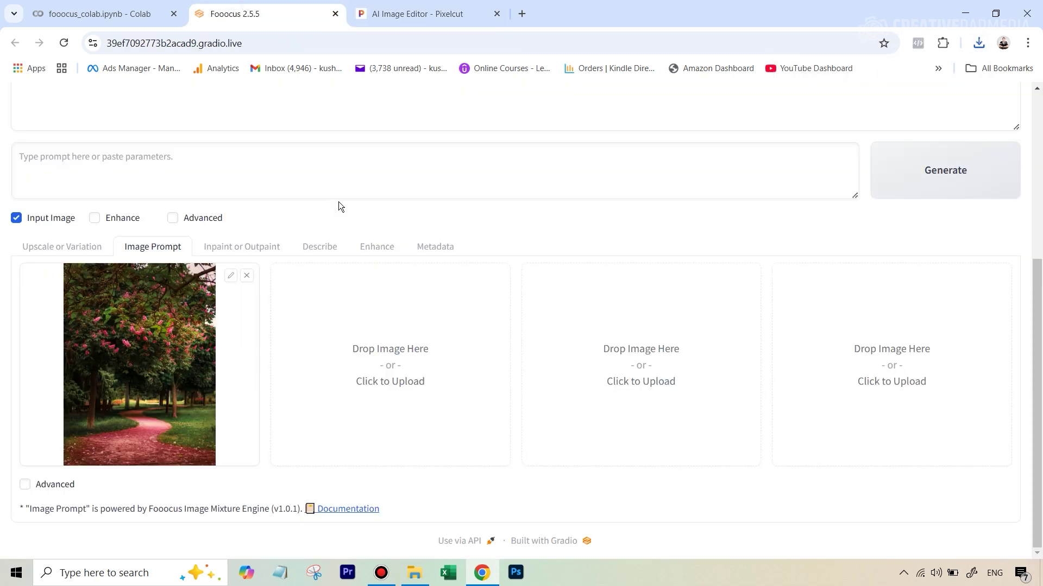
Attach the woman's photo in ChatGPT and ask for a prompt to create the attached image, focusing only on the woman
{"action": "key", "text": "ctrl+v"}
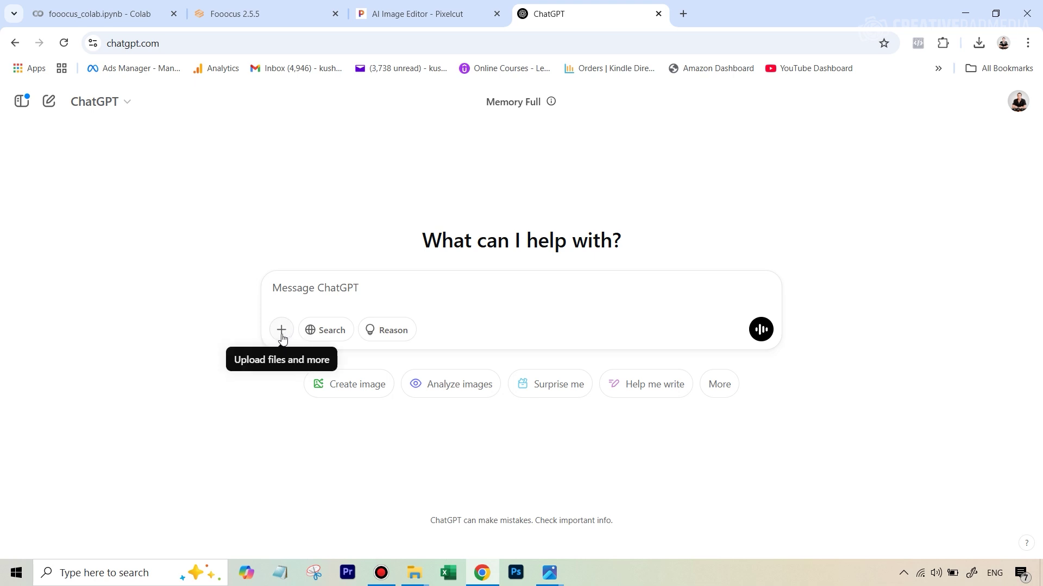
{"action": "key", "text": "ctrl+v"}
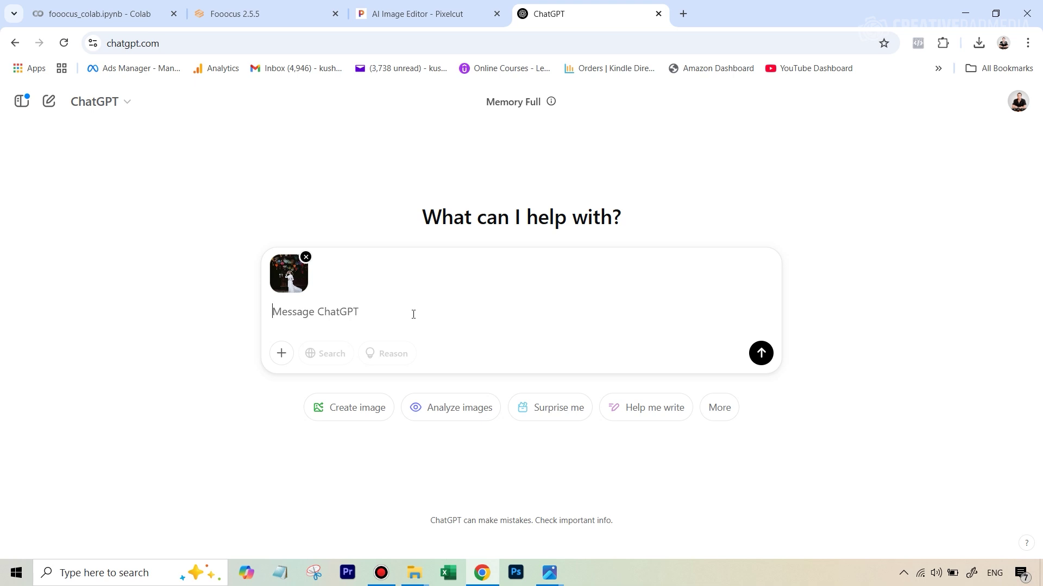
{"action": "type", "text": "i need a prompt to c"}
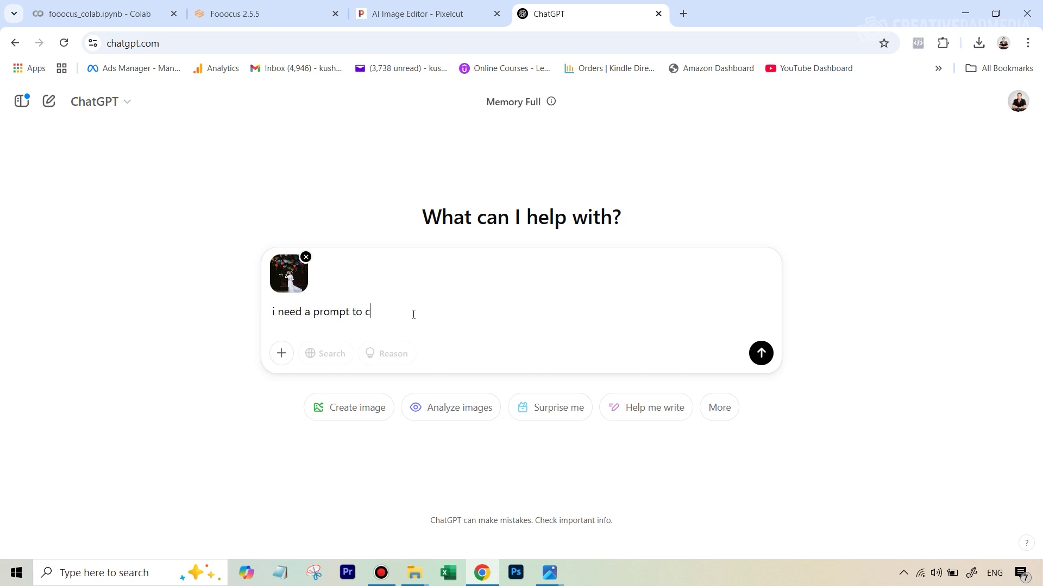
{"action": "type", "text": "reate the attached image. fo"}
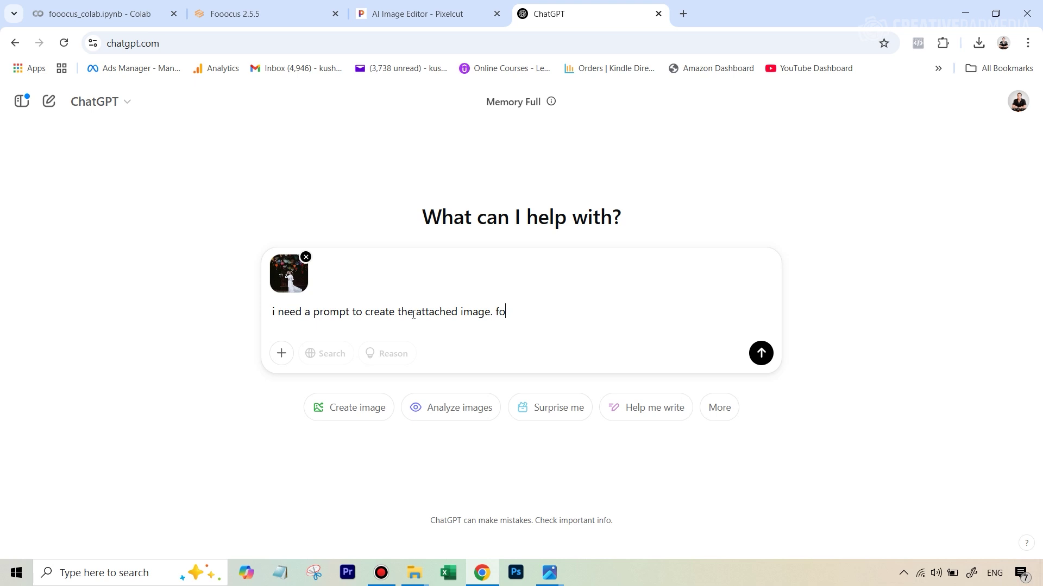
{"action": "type", "text": "cus only on the woman."}
{"action": "key", "text": "Return"}
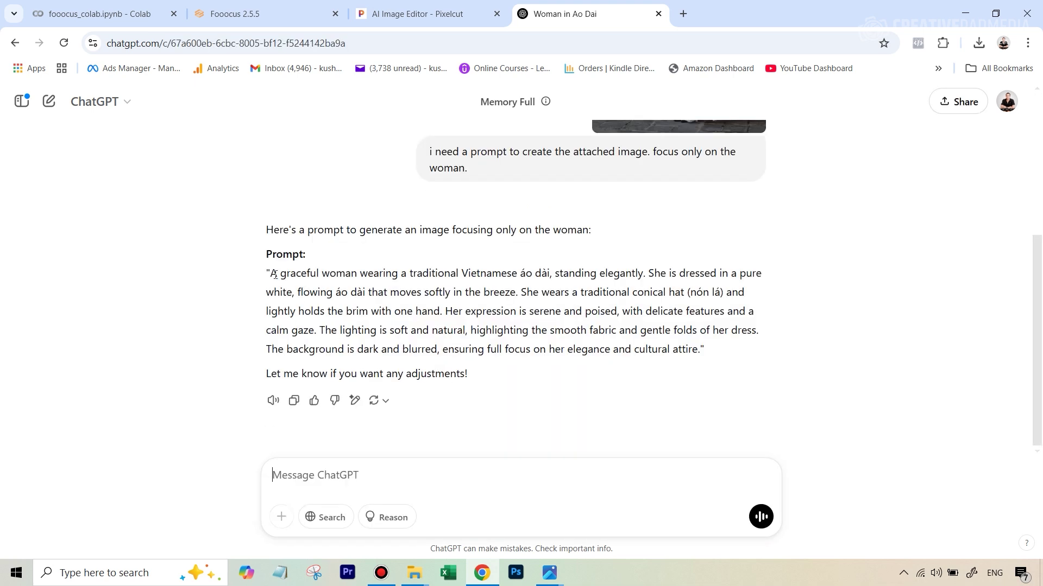
{"action": "scroll", "coordinate": [684, 294], "scroll_direction": "up", "scroll_amount": 5}
{"action": "scroll", "coordinate": [698, 315], "scroll_direction": "down", "scroll_amount": 5}
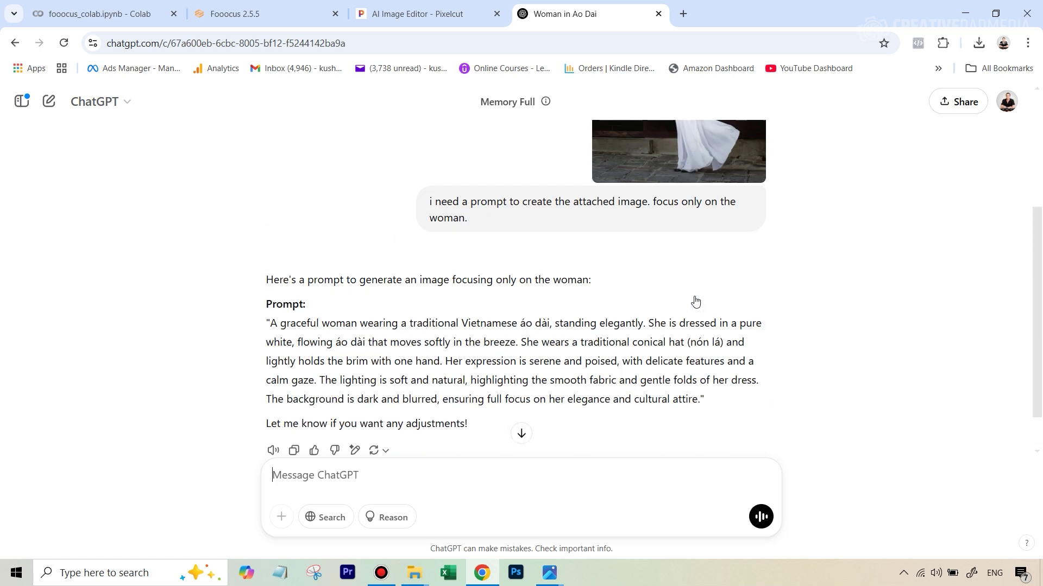
{"action": "left_click", "coordinate": [306, 475]}
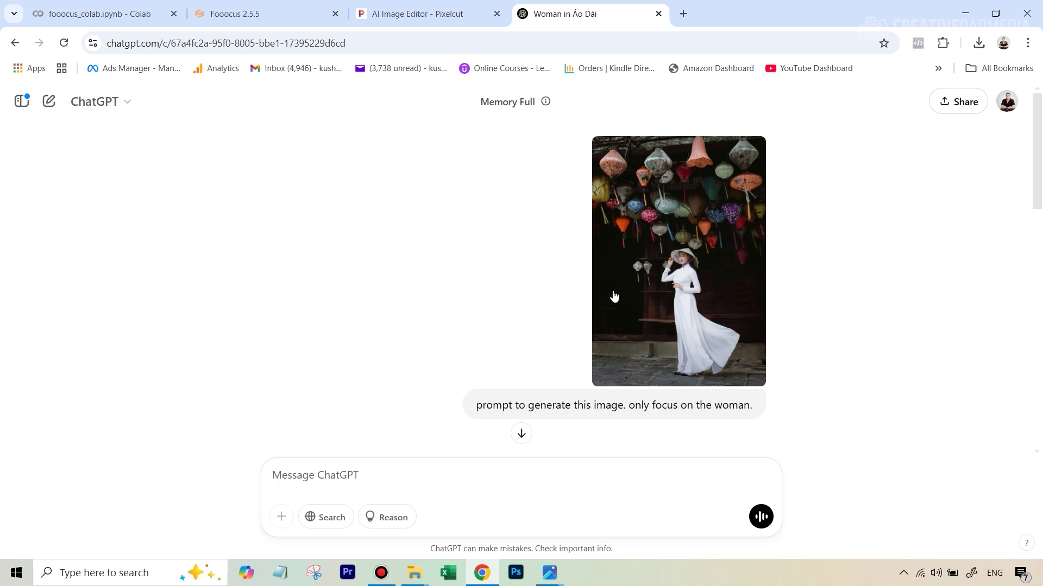
Find the combined woman-and-background prompt in the ChatGPT conversation and copy its full text into the Fooocus prompt
{"action": "scroll", "coordinate": [633, 300], "scroll_direction": "down", "scroll_amount": 1}
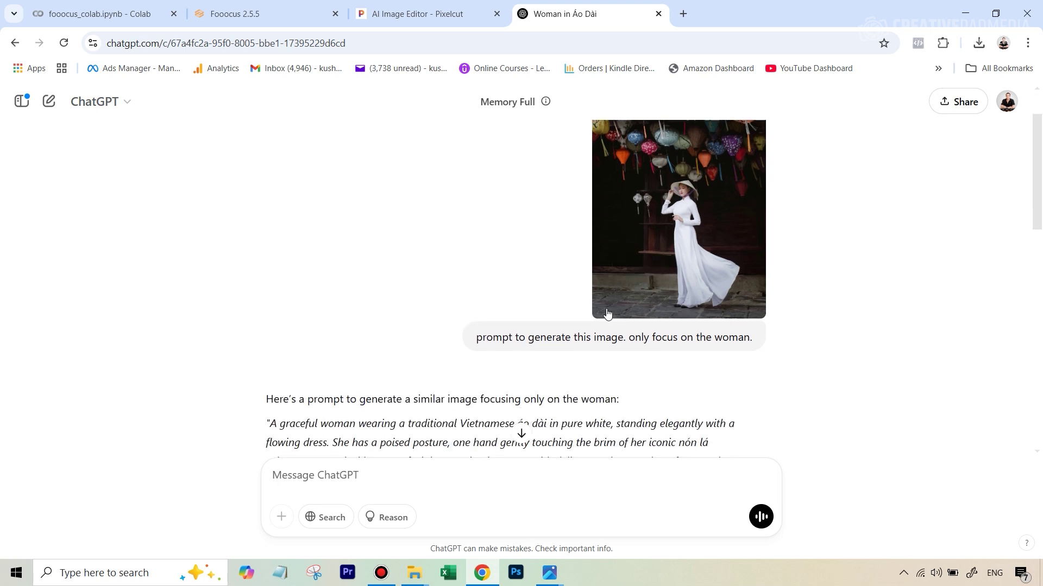
{"action": "scroll", "coordinate": [608, 316], "scroll_direction": "down", "scroll_amount": 1}
{"action": "scroll", "coordinate": [668, 266], "scroll_direction": "up", "scroll_amount": 1}
{"action": "scroll", "coordinate": [686, 268], "scroll_direction": "down", "scroll_amount": 2}
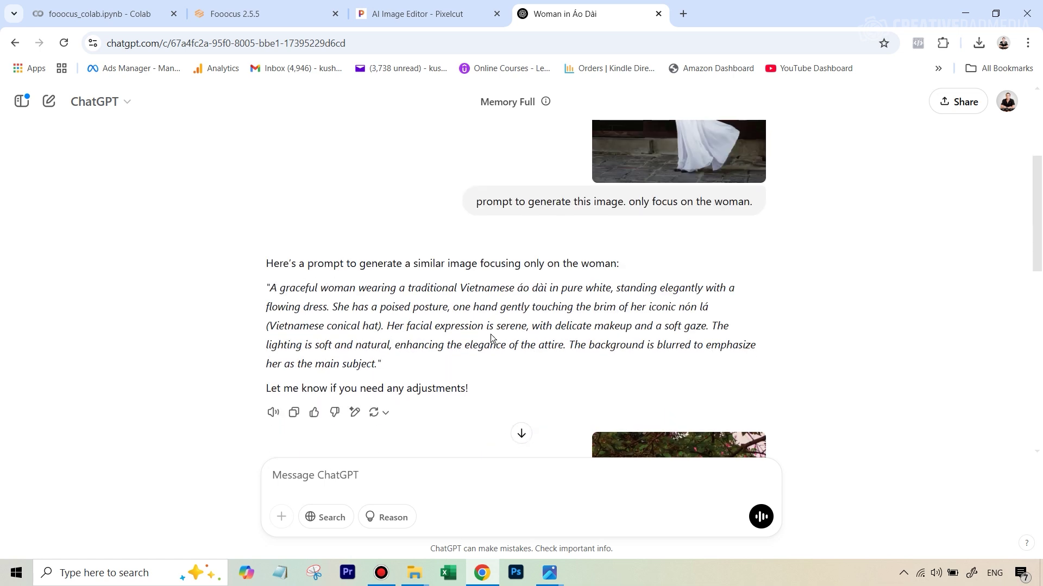
{"action": "scroll", "coordinate": [490, 334], "scroll_direction": "down", "scroll_amount": 4}
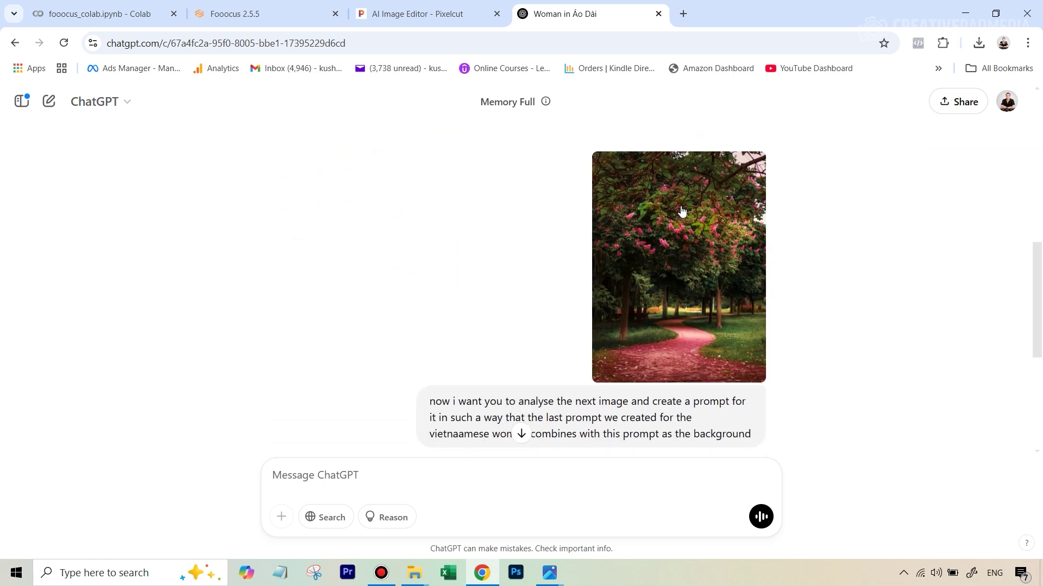
{"action": "scroll", "coordinate": [683, 212], "scroll_direction": "down", "scroll_amount": 2}
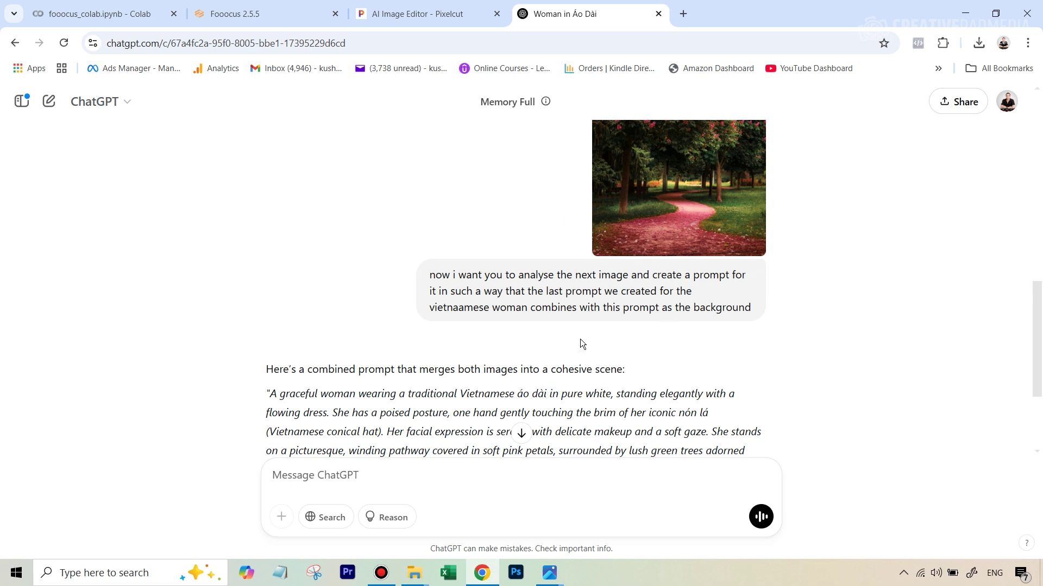
{"action": "scroll", "coordinate": [551, 332], "scroll_direction": "down", "scroll_amount": 1}
{"action": "scroll", "coordinate": [552, 332], "scroll_direction": "down", "scroll_amount": 2}
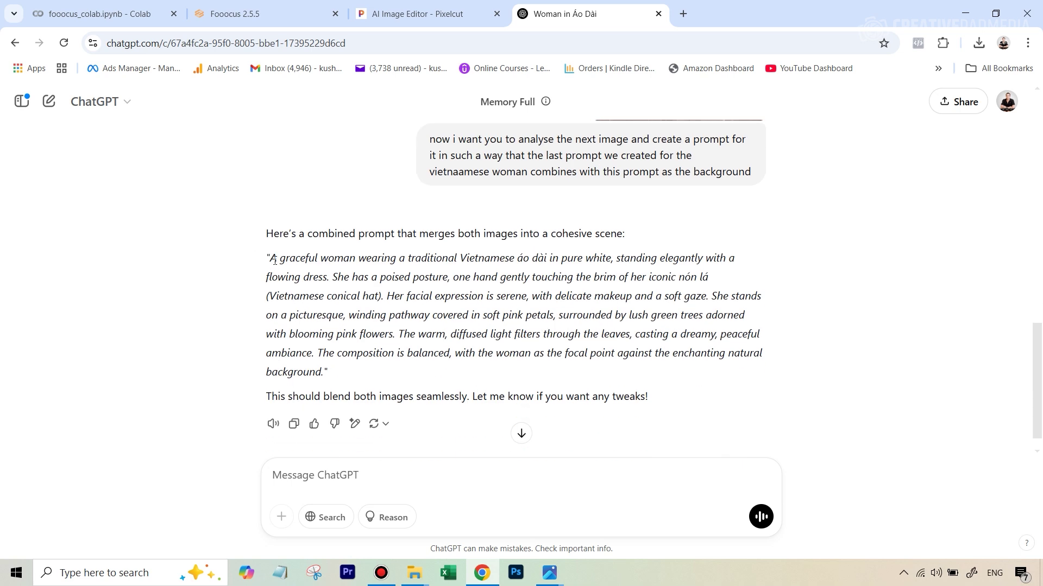
{"action": "left_click_drag", "start_coordinate": [270, 258], "coordinate": [325, 373]}
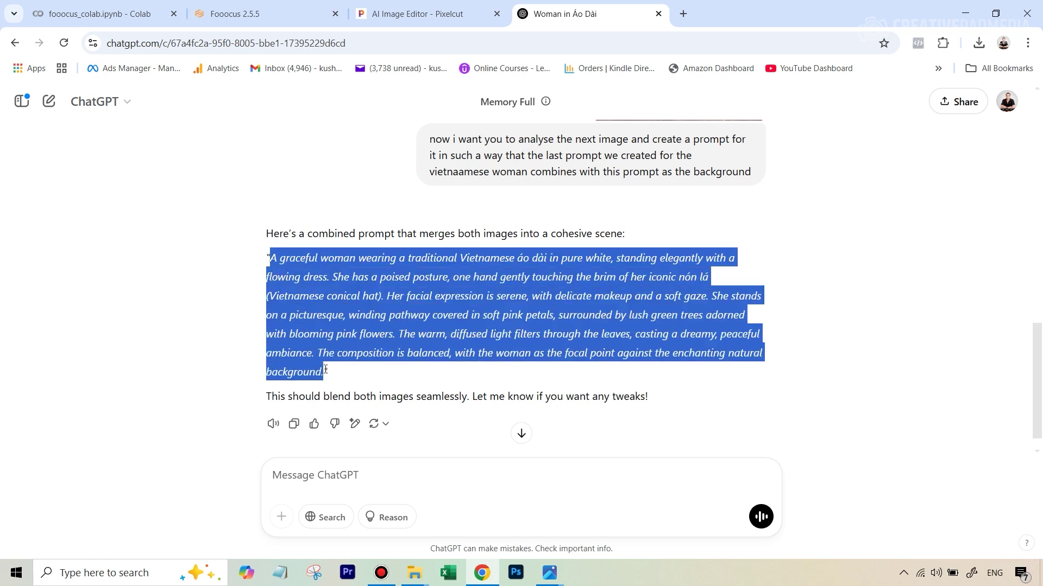
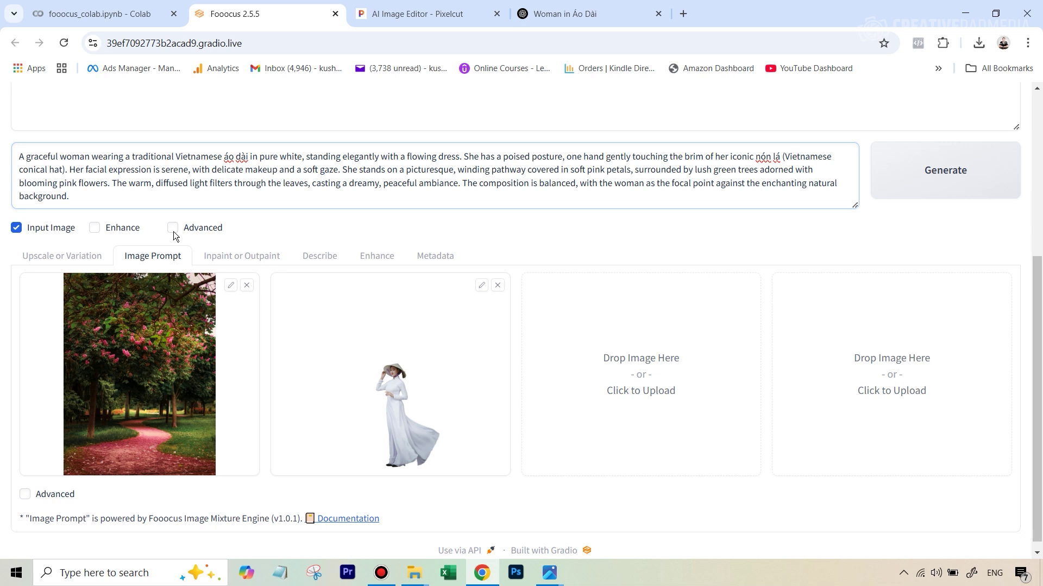
Enable the Advanced option beside Enhance and review the preset, performance, aspect ratio, image number and output format settings
{"action": "left_click", "coordinate": [174, 229]}
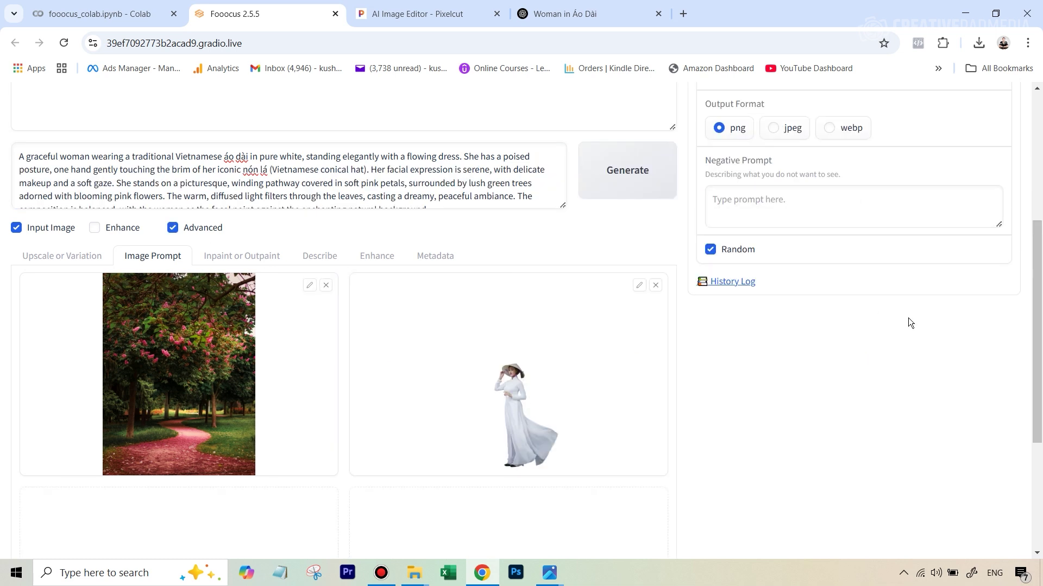
{"action": "scroll", "coordinate": [885, 293], "scroll_direction": "down", "scroll_amount": 1}
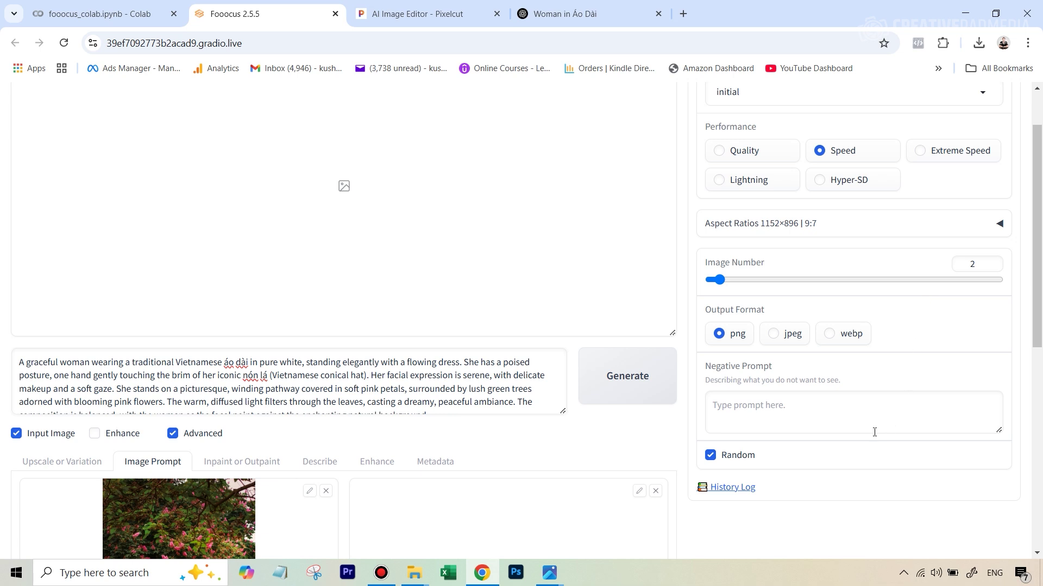
{"action": "scroll", "coordinate": [869, 418], "scroll_direction": "down", "scroll_amount": 2}
{"action": "scroll", "coordinate": [868, 410], "scroll_direction": "up", "scroll_amount": 3}
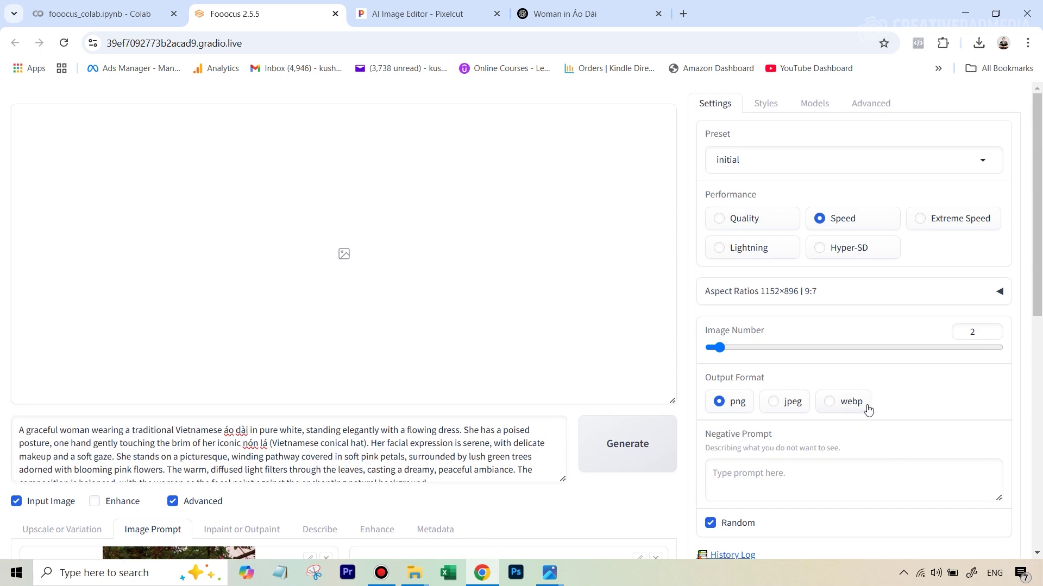
Set the aspect ratio to 896×1088 (14:17)
{"action": "left_click", "coordinate": [998, 294]}
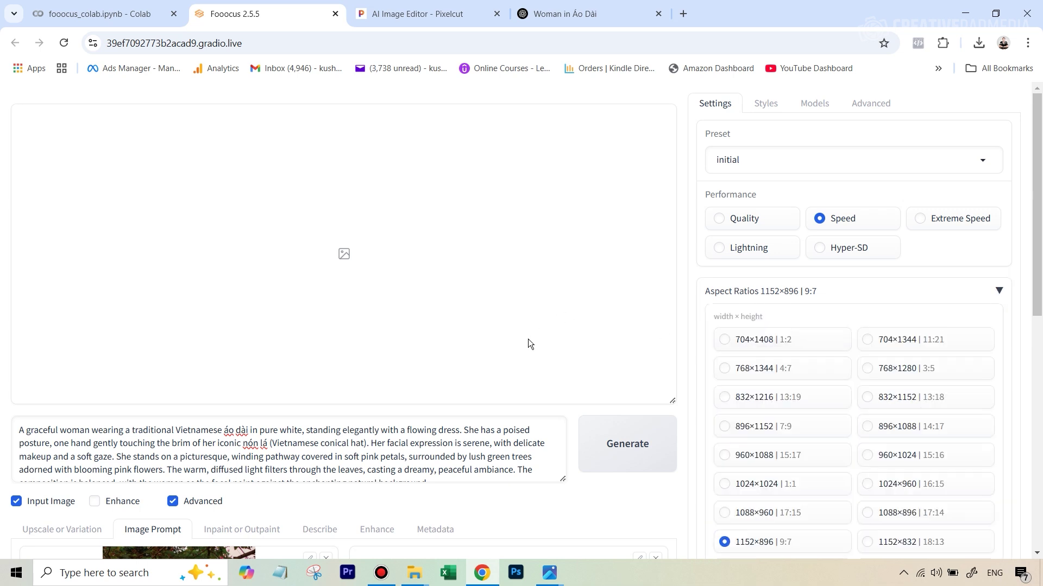
{"action": "scroll", "coordinate": [528, 339], "scroll_direction": "down", "scroll_amount": 3}
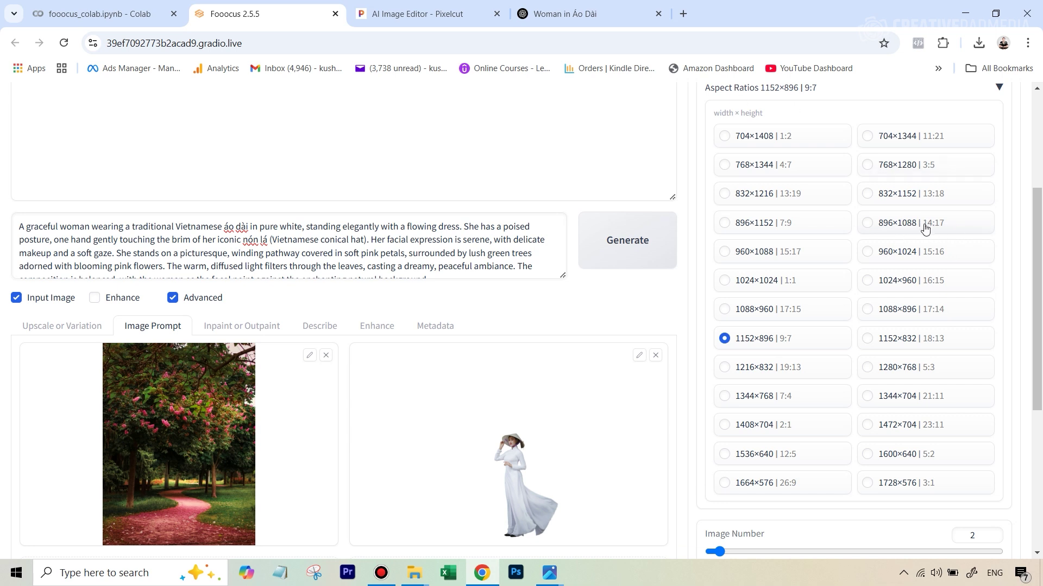
{"action": "left_click", "coordinate": [871, 233]}
Enable the Advanced option below the image prompt slots and review the Stop At, Weight and type controls of both images
{"action": "scroll", "coordinate": [591, 372], "scroll_direction": "down", "scroll_amount": 4}
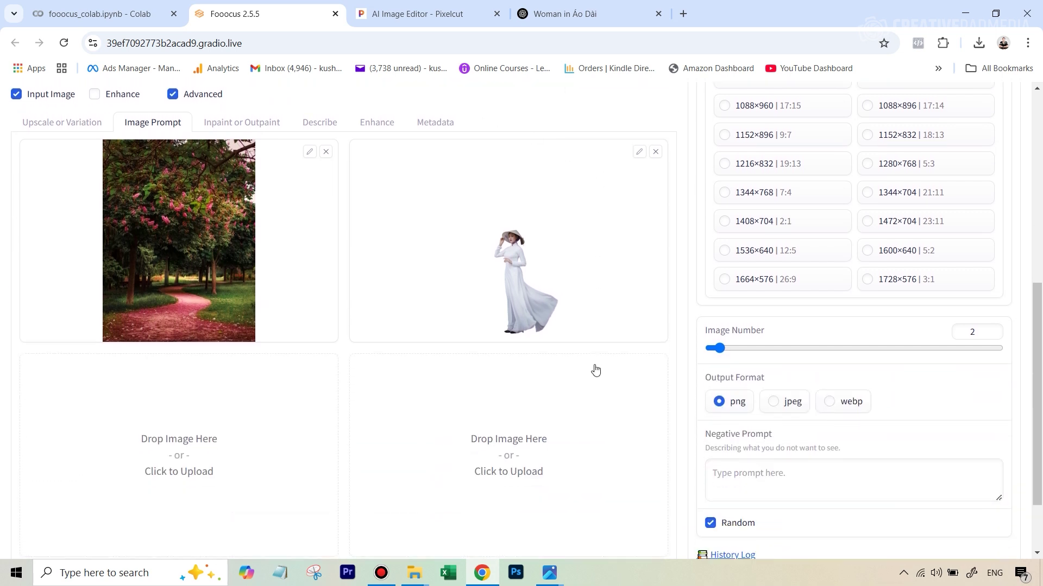
{"action": "scroll", "coordinate": [339, 351], "scroll_direction": "down", "scroll_amount": 1}
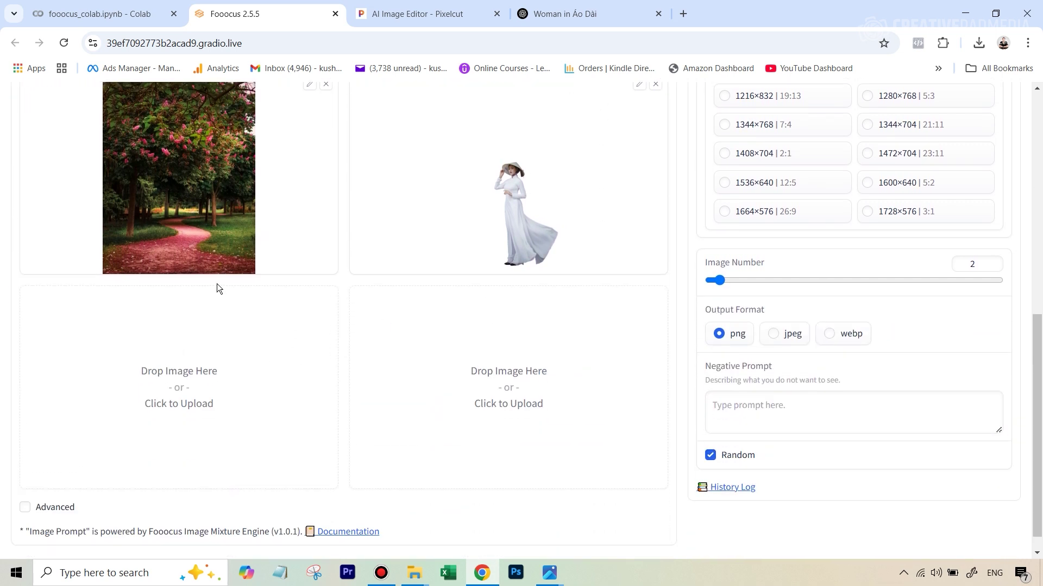
{"action": "scroll", "coordinate": [217, 288], "scroll_direction": "up", "scroll_amount": 1}
{"action": "scroll", "coordinate": [196, 184], "scroll_direction": "down", "scroll_amount": 1}
{"action": "left_click", "coordinate": [24, 507]}
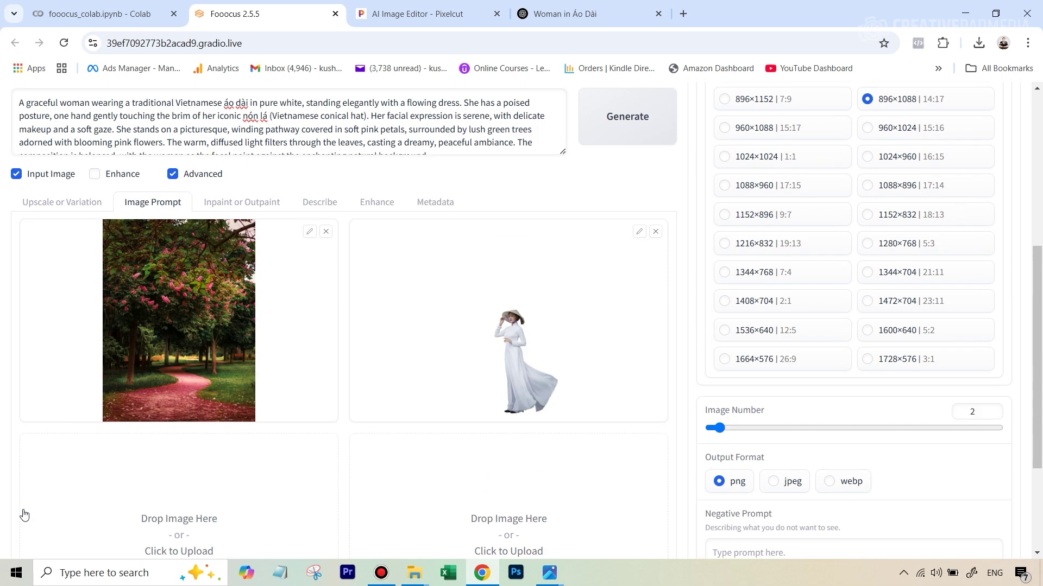
{"action": "scroll", "coordinate": [232, 299], "scroll_direction": "down", "scroll_amount": 3}
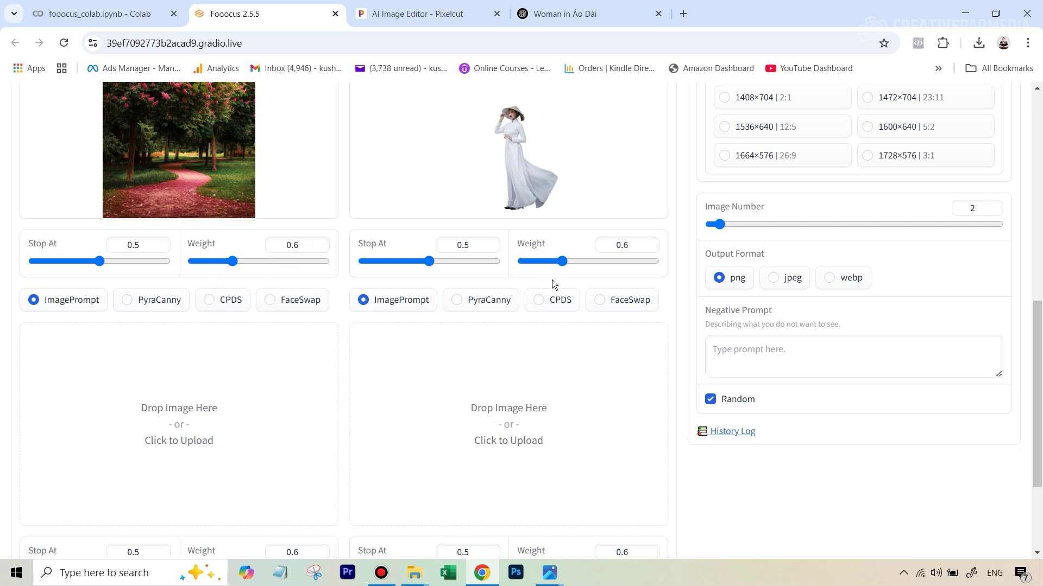
{"action": "scroll", "coordinate": [233, 395], "scroll_direction": "up", "scroll_amount": 1}
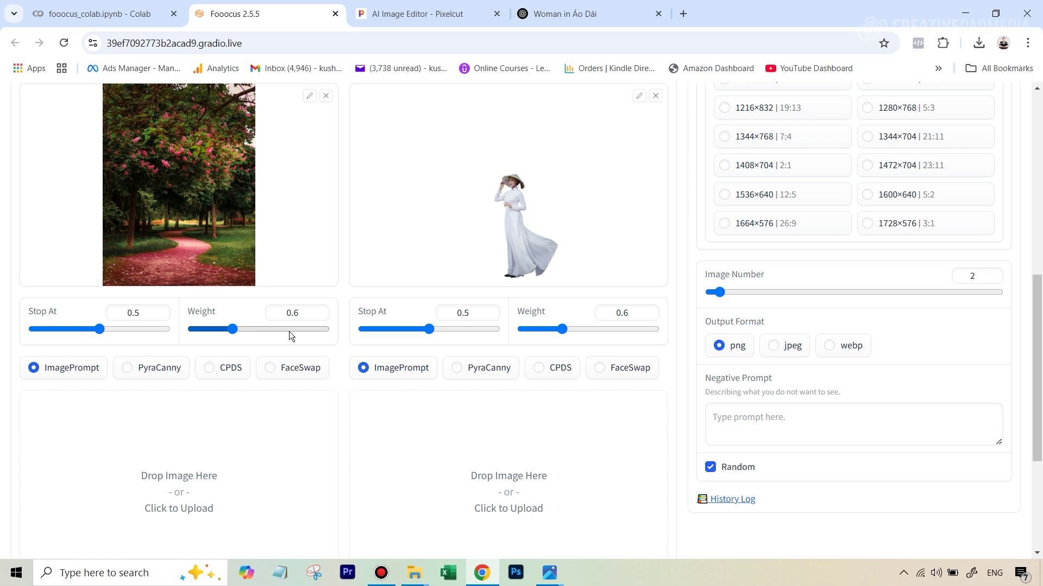
Generate two images from the text prompt and the forest path and woman image prompts
{"action": "scroll", "coordinate": [449, 255], "scroll_direction": "up", "scroll_amount": 3}
{"action": "scroll", "coordinate": [363, 145], "scroll_direction": "up", "scroll_amount": 4}
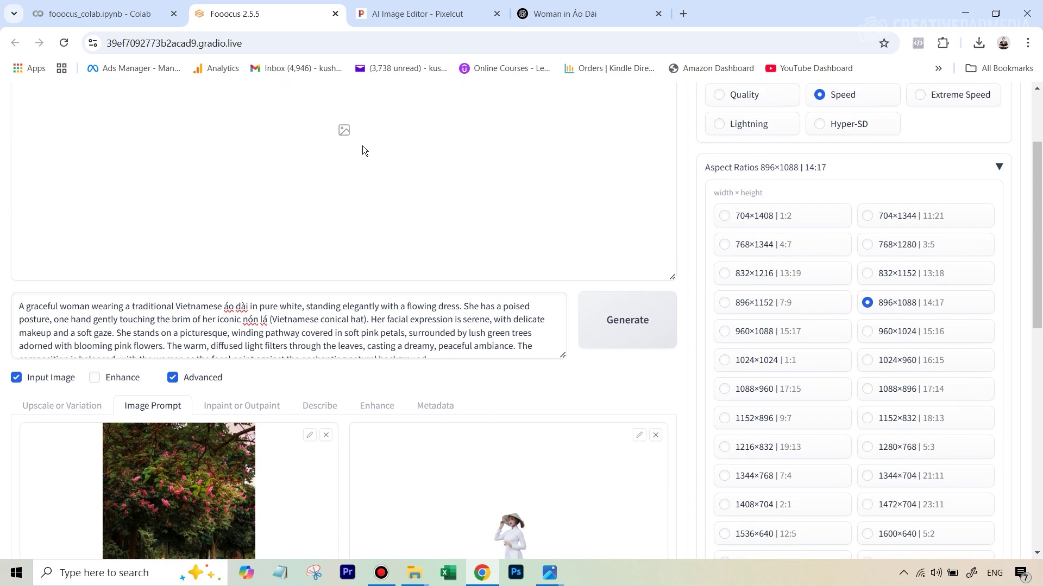
{"action": "scroll", "coordinate": [397, 164], "scroll_direction": "down", "scroll_amount": 3}
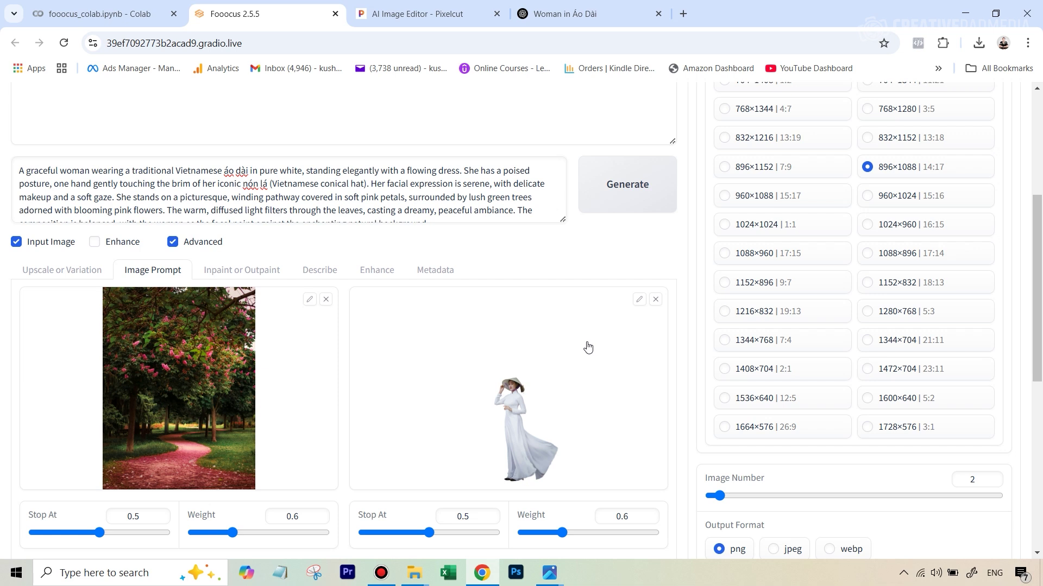
{"action": "scroll", "coordinate": [404, 424], "scroll_direction": "down", "scroll_amount": 1}
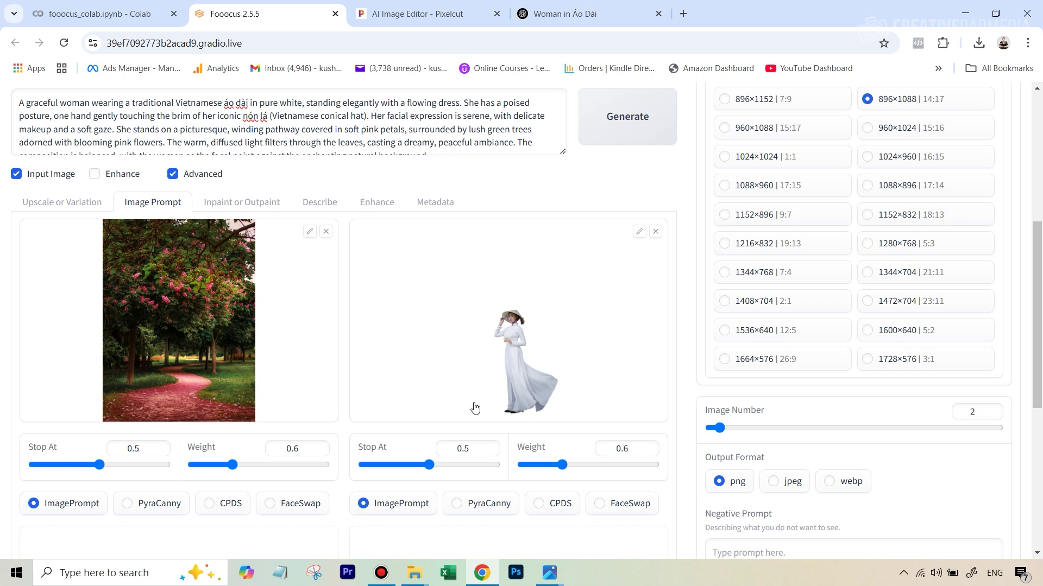
{"action": "scroll", "coordinate": [471, 400], "scroll_direction": "up", "scroll_amount": 3}
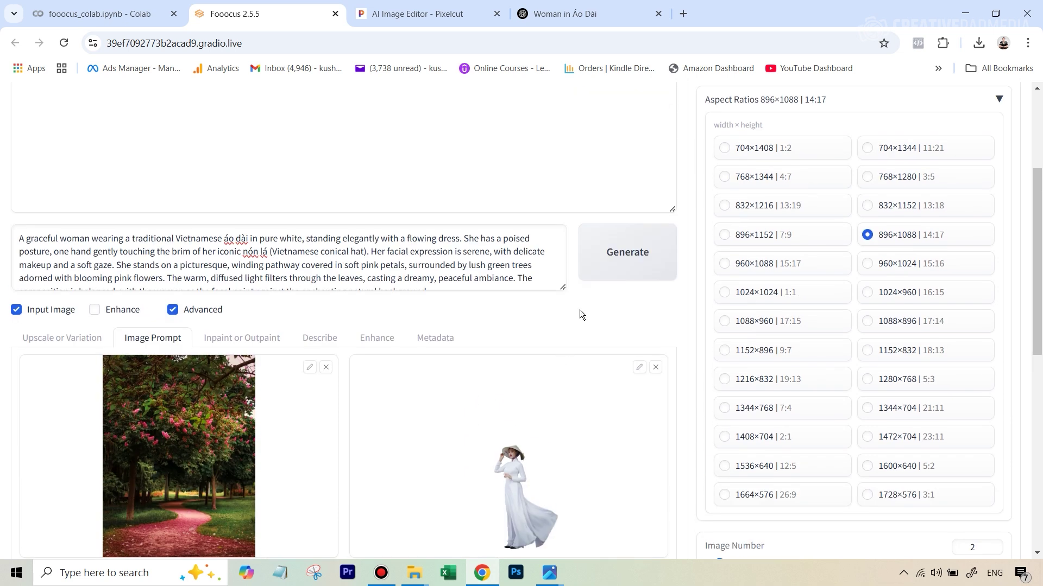
{"action": "scroll", "coordinate": [598, 293], "scroll_direction": "up", "scroll_amount": 3}
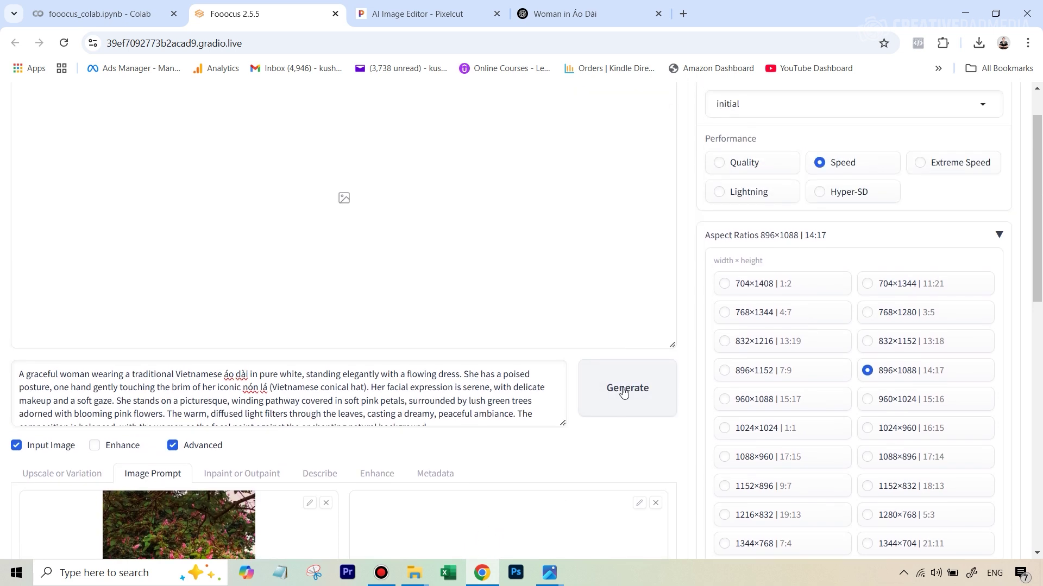
{"action": "left_click", "coordinate": [626, 400]}
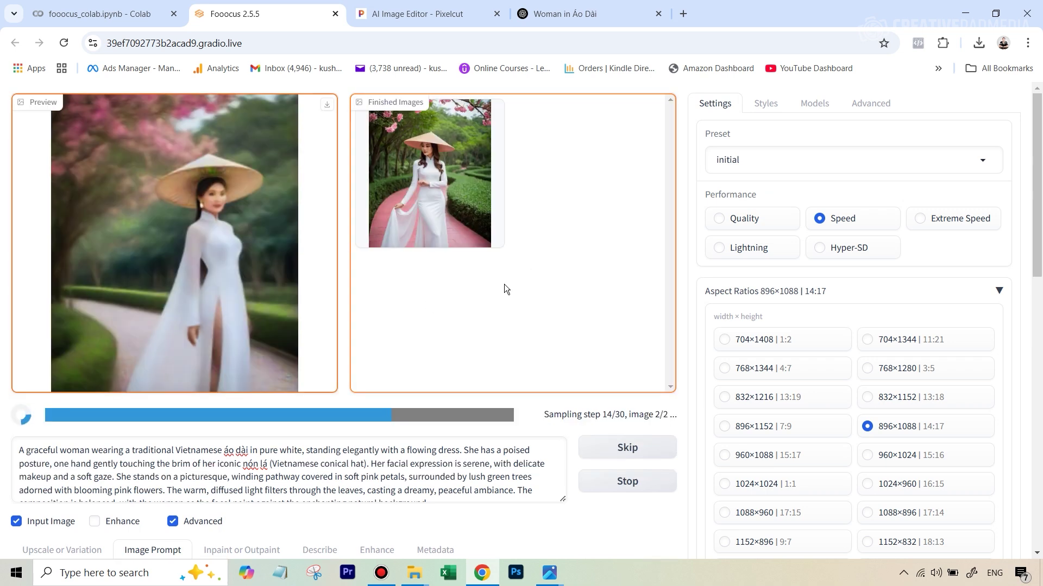
Compare the generated images with the forest path and woman image prompts, checking background, pose and clothing
{"action": "left_click", "coordinate": [428, 196]}
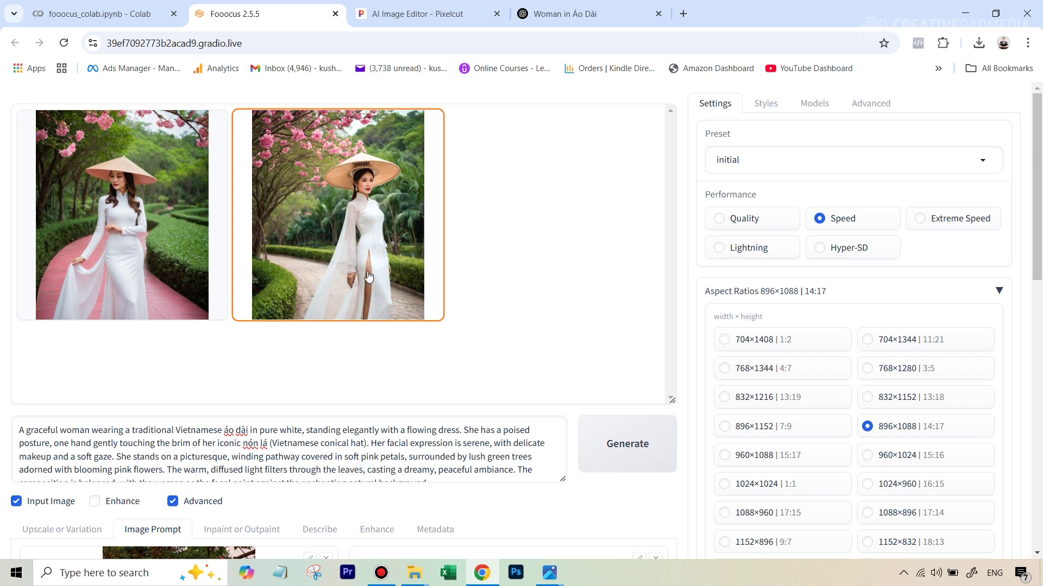
{"action": "scroll", "coordinate": [530, 266], "scroll_direction": "down", "scroll_amount": 1}
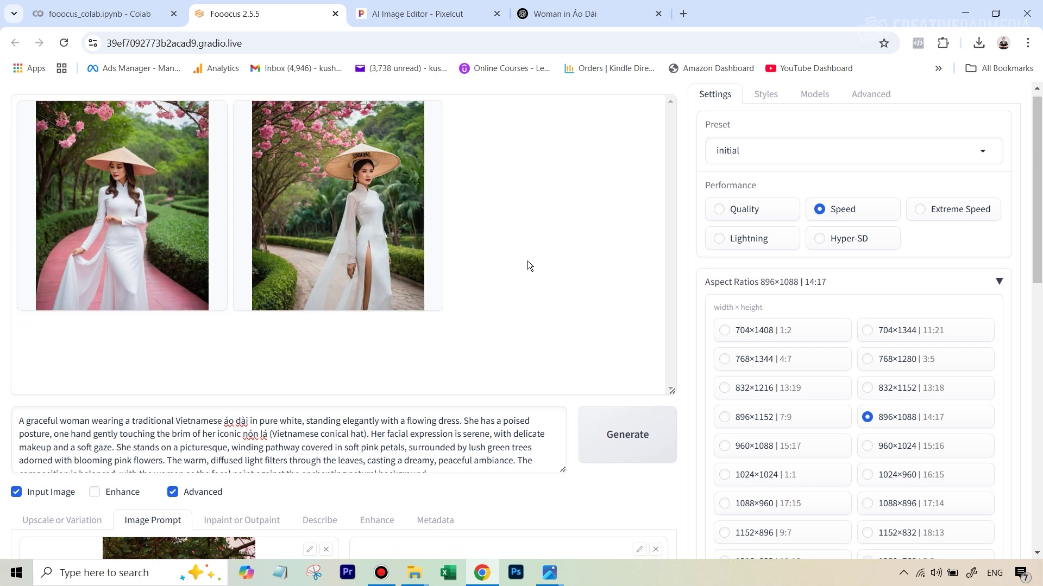
{"action": "scroll", "coordinate": [530, 265], "scroll_direction": "down", "scroll_amount": 3}
{"action": "scroll", "coordinate": [491, 374], "scroll_direction": "up", "scroll_amount": 1}
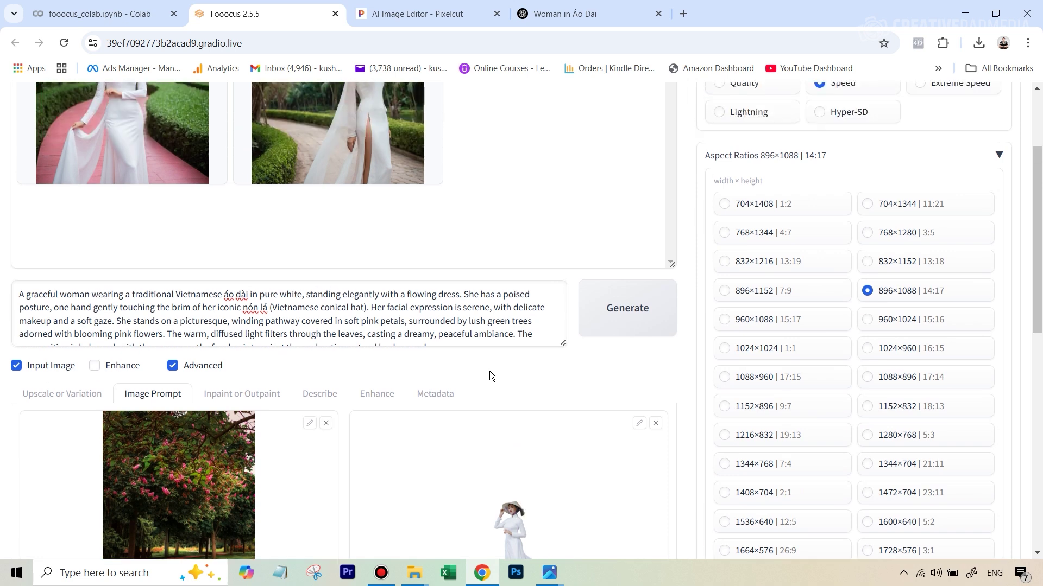
{"action": "scroll", "coordinate": [491, 376], "scroll_direction": "up", "scroll_amount": 2}
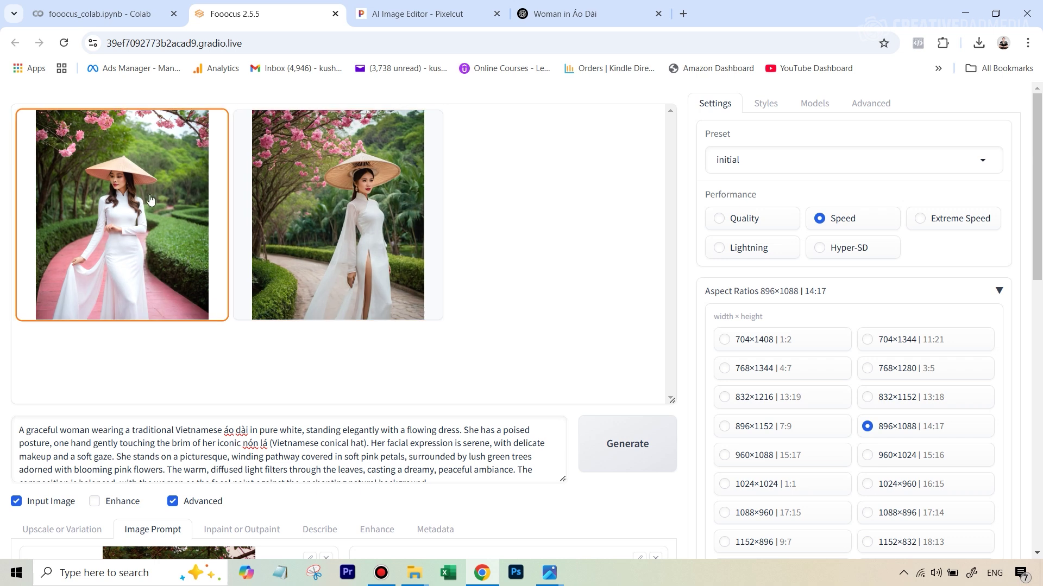
{"action": "scroll", "coordinate": [525, 296], "scroll_direction": "down", "scroll_amount": 2}
{"action": "scroll", "coordinate": [525, 296], "scroll_direction": "down", "scroll_amount": 5}
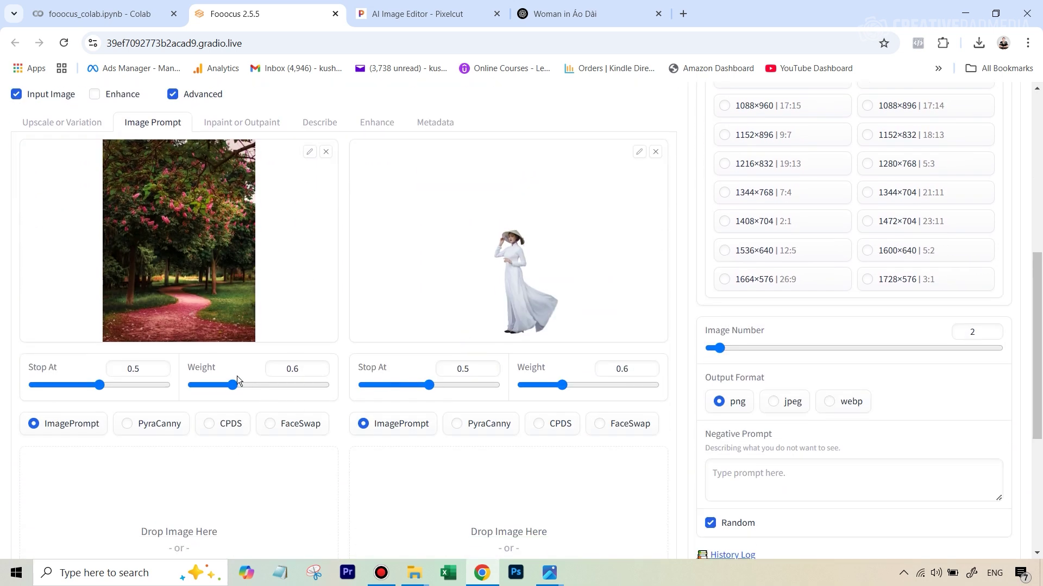
{"action": "scroll", "coordinate": [214, 223], "scroll_direction": "up", "scroll_amount": 6}
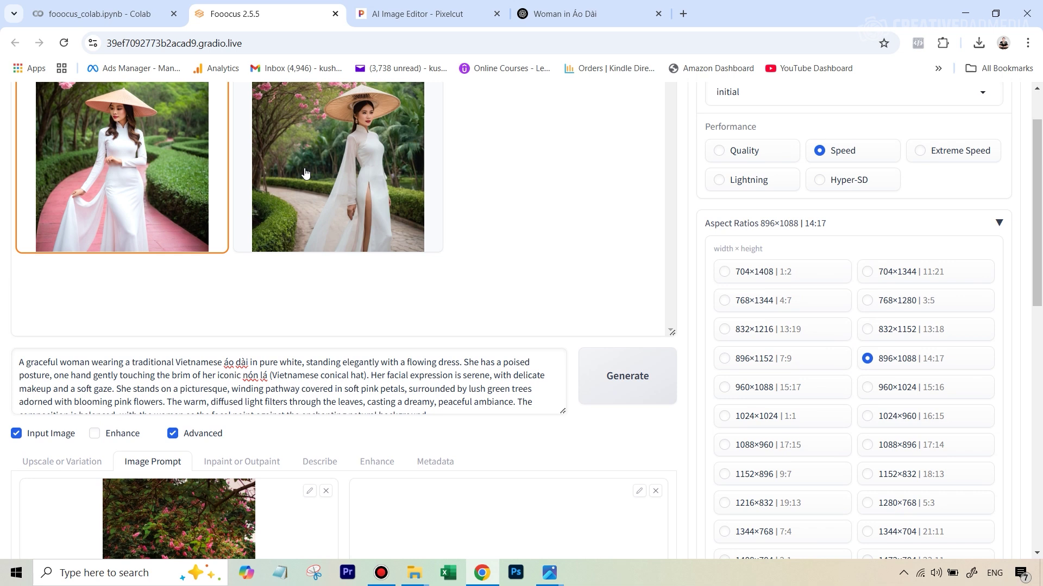
{"action": "scroll", "coordinate": [209, 167], "scroll_direction": "up", "scroll_amount": 1}
Raise the Weight of the forest path image prompt to 0.999
{"action": "scroll", "coordinate": [195, 400], "scroll_direction": "down", "scroll_amount": 3}
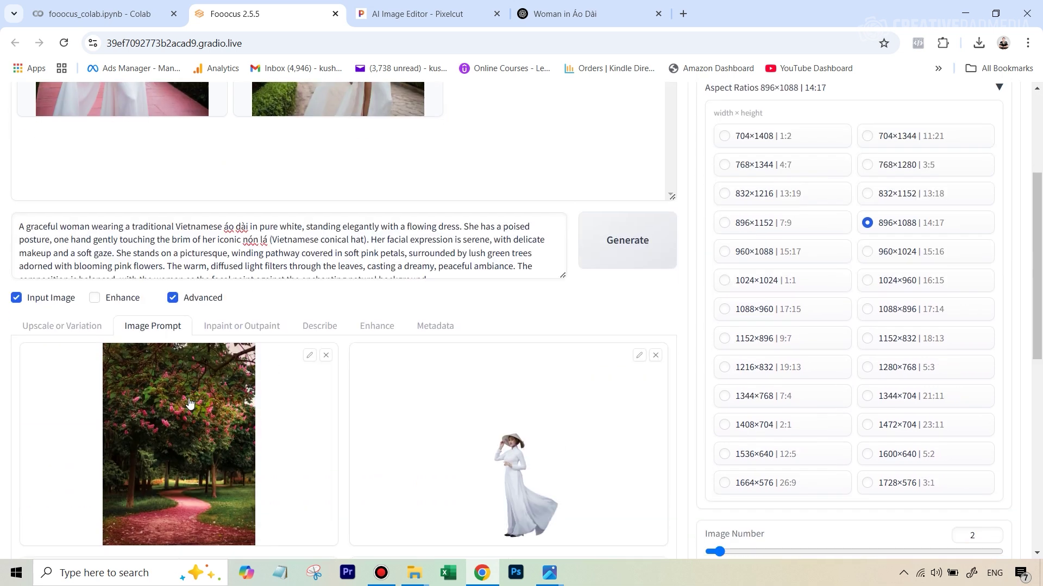
{"action": "scroll", "coordinate": [190, 402], "scroll_direction": "down", "scroll_amount": 2}
{"action": "left_click_drag", "start_coordinate": [236, 453], "coordinate": [259, 459]}
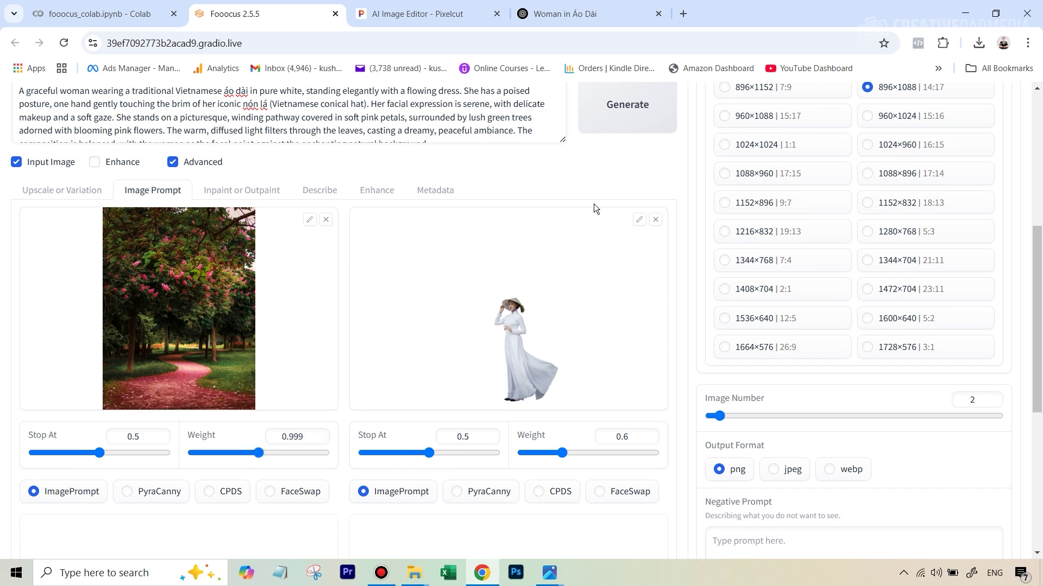
Generate a new pair of images with the stronger background weight
{"action": "scroll", "coordinate": [594, 204], "scroll_direction": "up", "scroll_amount": 2}
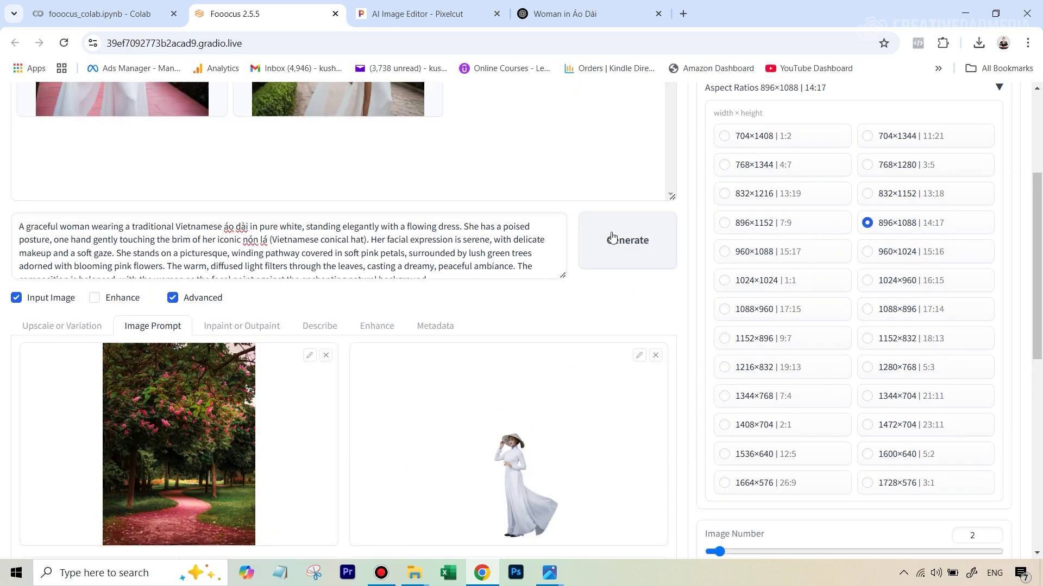
{"action": "scroll", "coordinate": [370, 164], "scroll_direction": "up", "scroll_amount": 3}
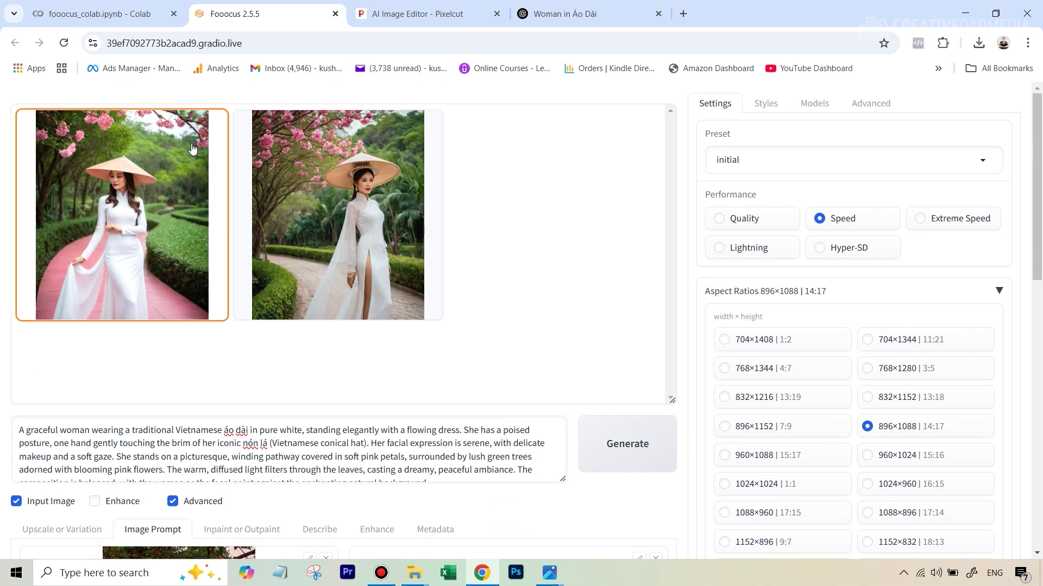
{"action": "left_click", "coordinate": [598, 443]}
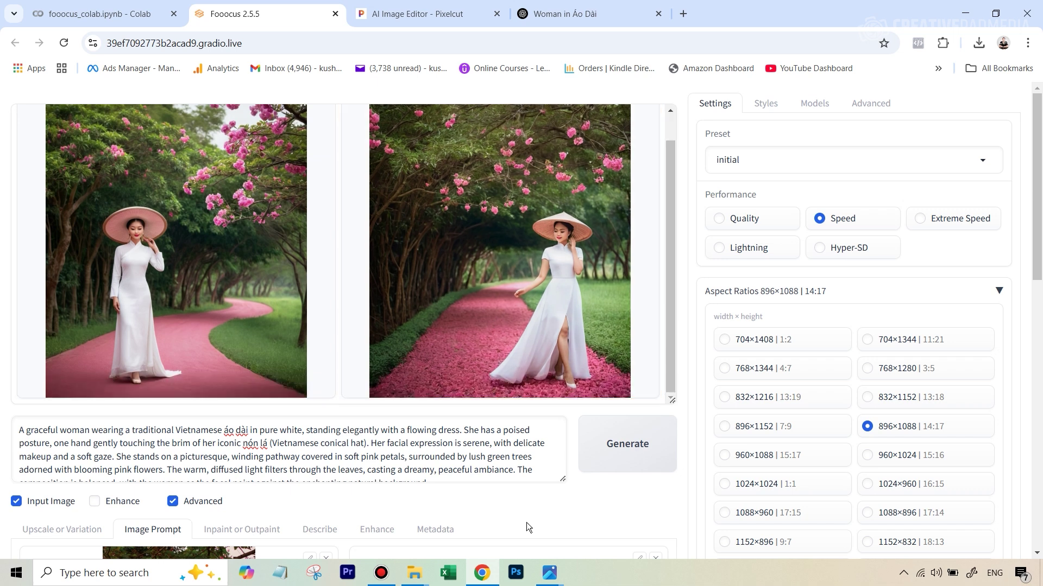
Compare the new results with the forest path image prompt and view each of the two images enlarged
{"action": "scroll", "coordinate": [527, 523], "scroll_direction": "down", "scroll_amount": 3}
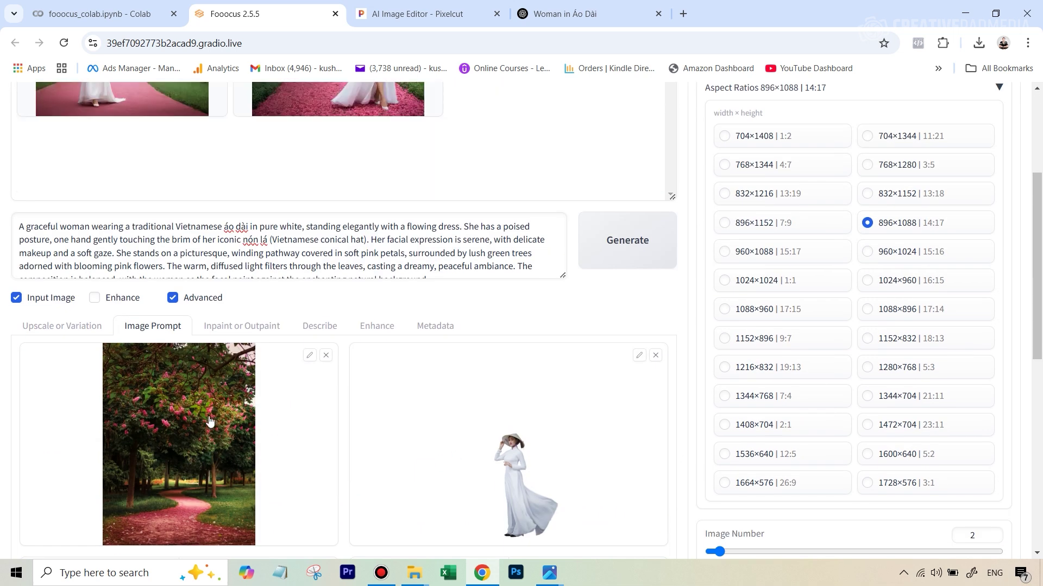
{"action": "scroll", "coordinate": [425, 301], "scroll_direction": "up", "scroll_amount": 3}
{"action": "left_click", "coordinate": [217, 184]}
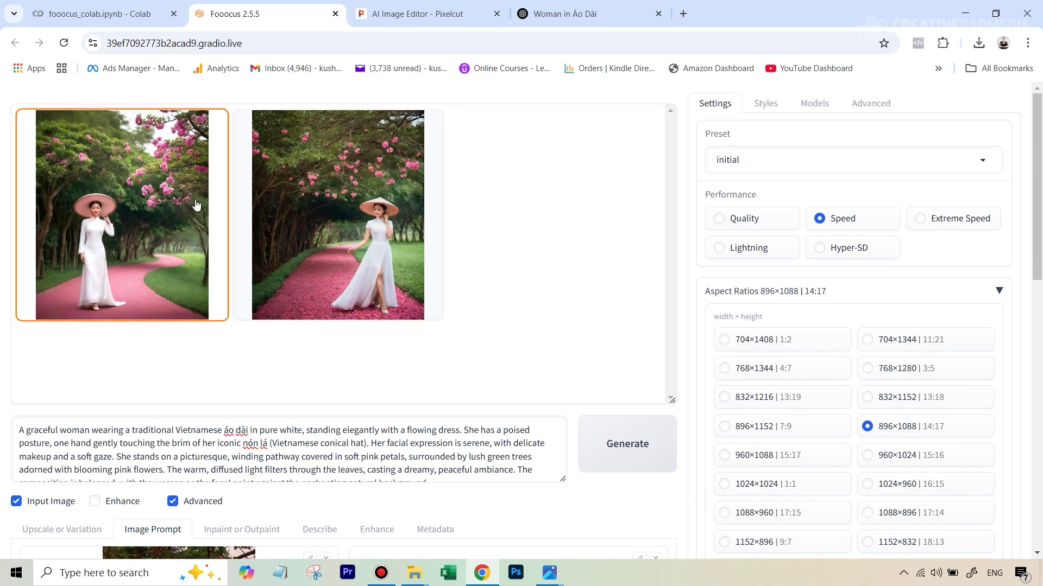
{"action": "left_click", "coordinate": [332, 197]}
{"action": "left_click", "coordinate": [185, 200]}
{"action": "left_click", "coordinate": [185, 200]}
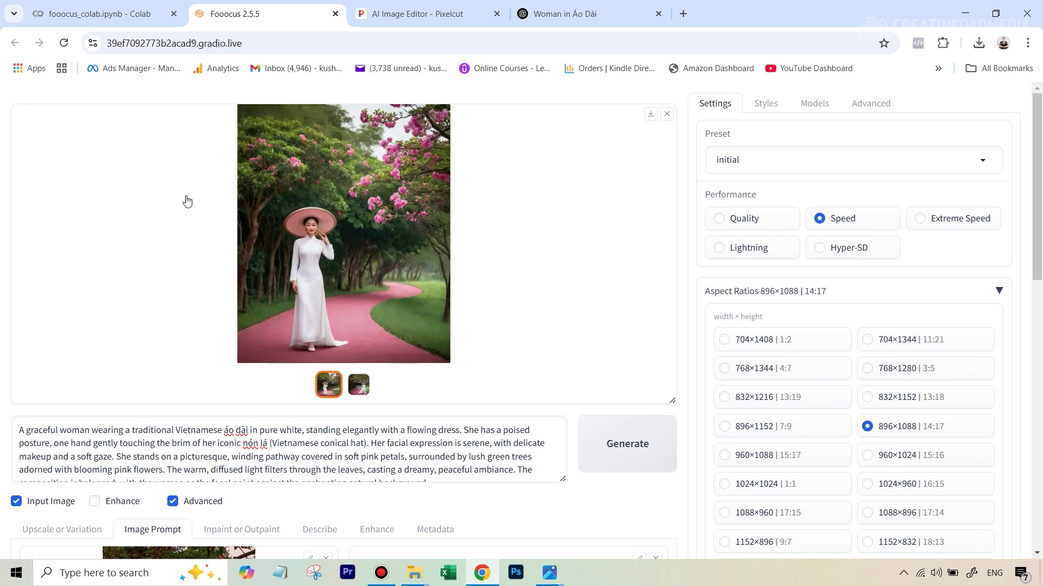
{"action": "left_click", "coordinate": [321, 217]}
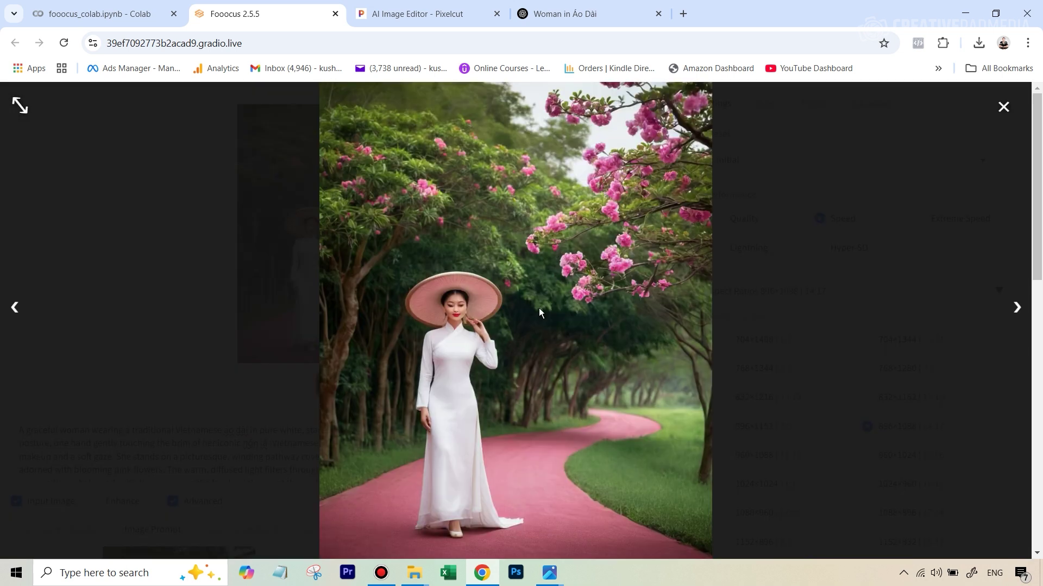
{"action": "left_click", "coordinate": [1003, 107]}
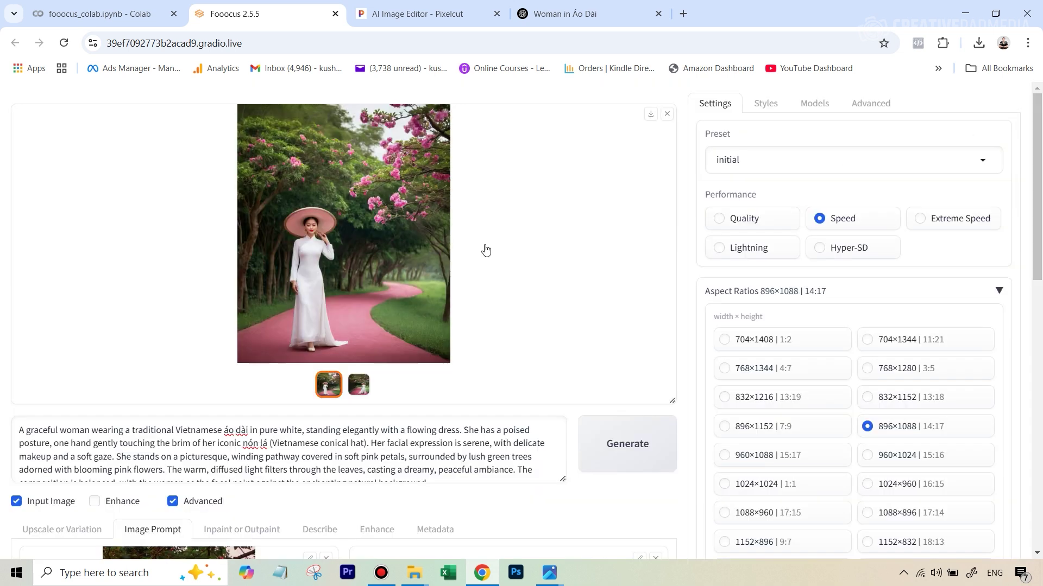
{"action": "left_click", "coordinate": [359, 384]}
{"action": "left_click", "coordinate": [389, 268]}
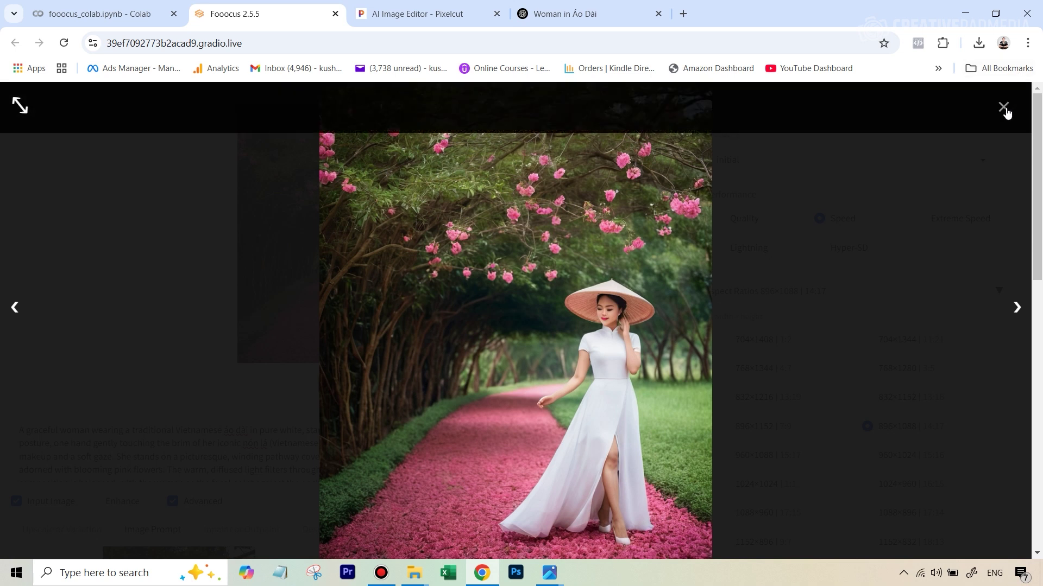
{"action": "left_click", "coordinate": [1003, 107]}
Compare the woman in the second result with the woman's cutout and examine the control settings of her image prompt
{"action": "scroll", "coordinate": [525, 356], "scroll_direction": "down", "scroll_amount": 6}
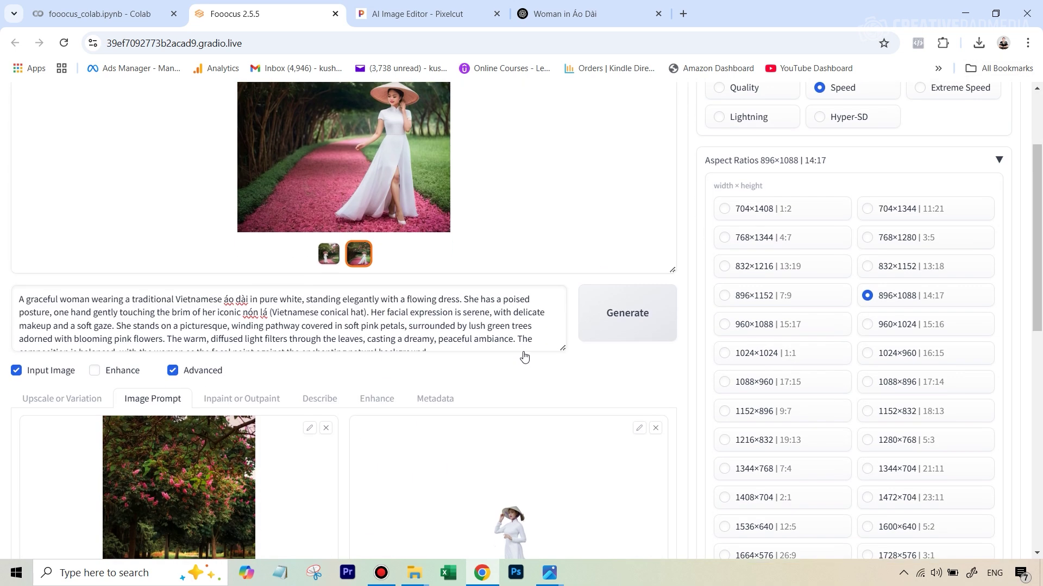
{"action": "scroll", "coordinate": [523, 351], "scroll_direction": "down", "scroll_amount": 1}
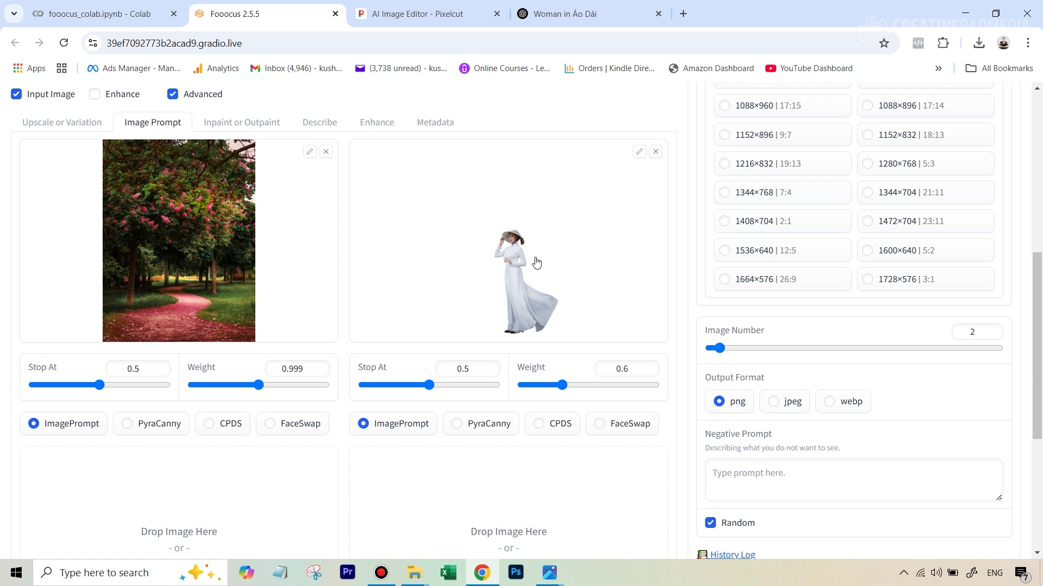
{"action": "scroll", "coordinate": [536, 263], "scroll_direction": "up", "scroll_amount": 6}
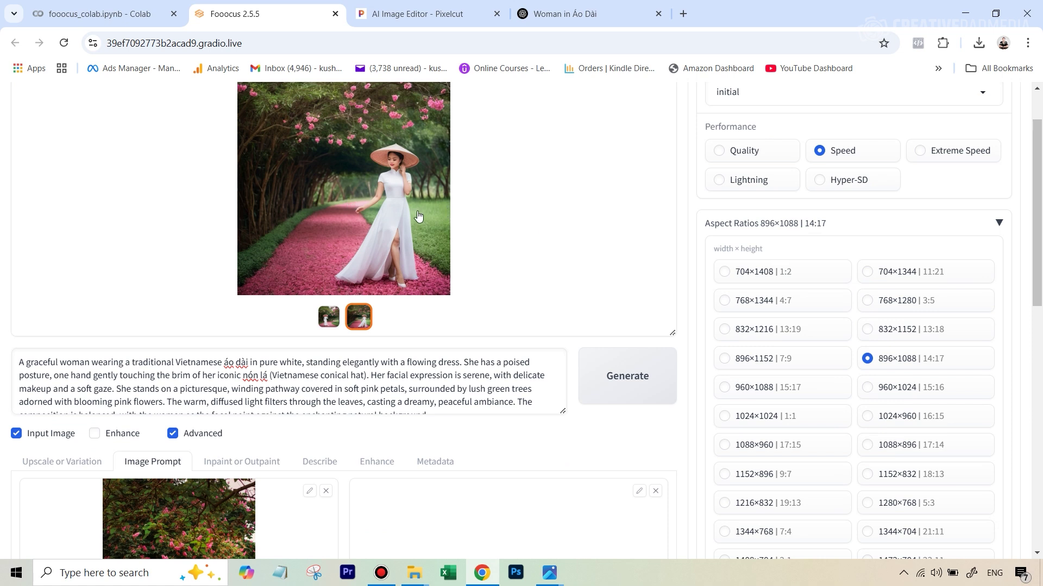
{"action": "scroll", "coordinate": [548, 251], "scroll_direction": "down", "scroll_amount": 5}
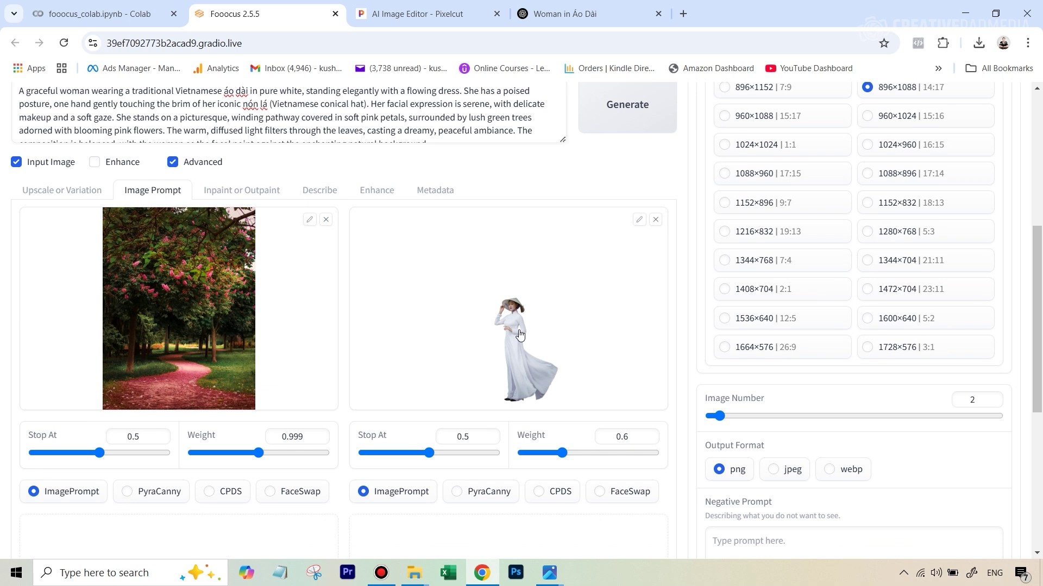
{"action": "scroll", "coordinate": [520, 335], "scroll_direction": "down", "scroll_amount": 3}
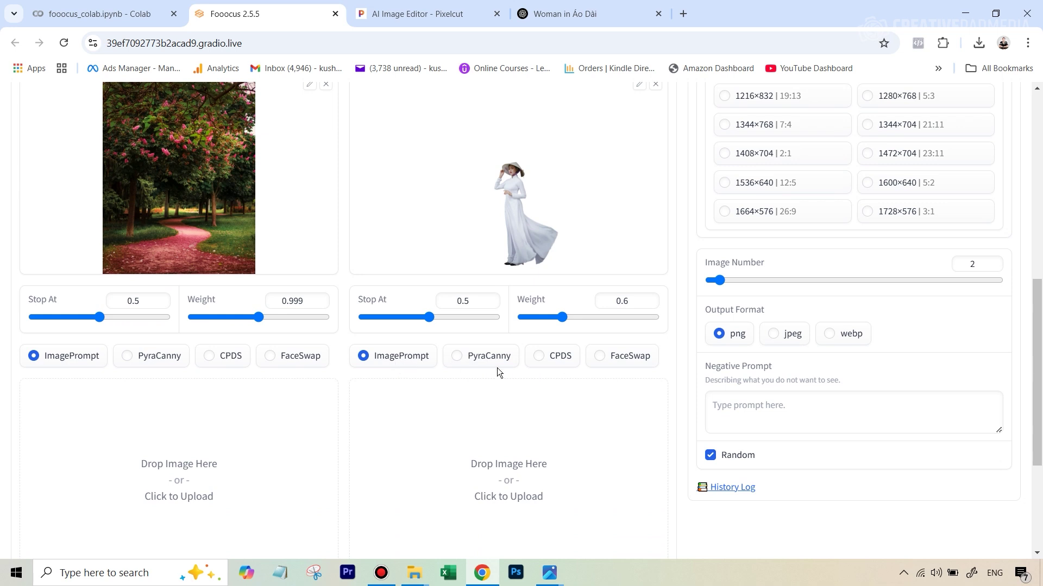
Switch the woman's cutout image prompt from ImagePrompt to the PyraCanny type
{"action": "left_click", "coordinate": [458, 357]}
{"action": "scroll", "coordinate": [488, 370], "scroll_direction": "up", "scroll_amount": 2}
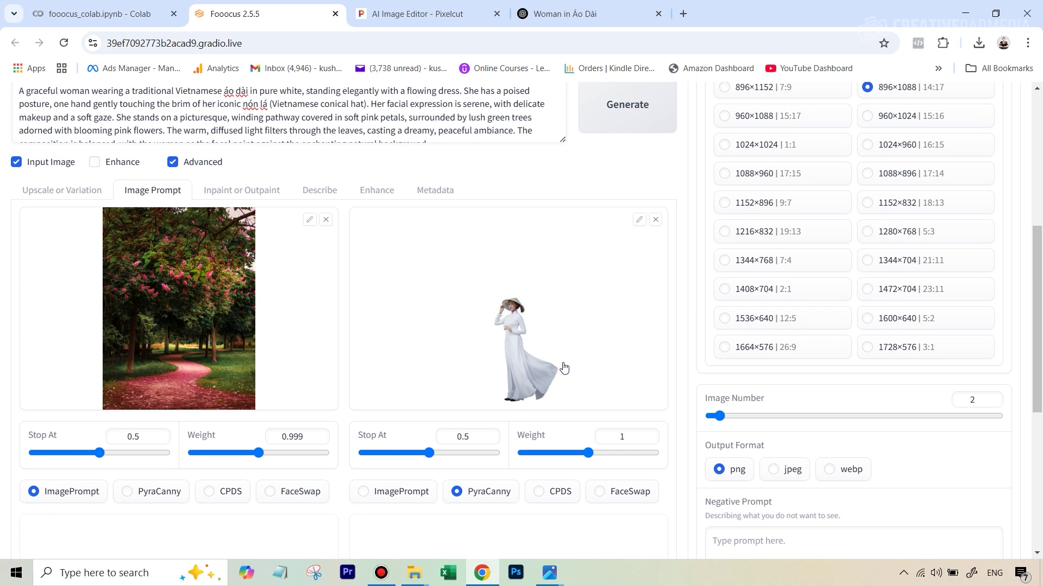
{"action": "scroll", "coordinate": [564, 369], "scroll_direction": "up", "scroll_amount": 4}
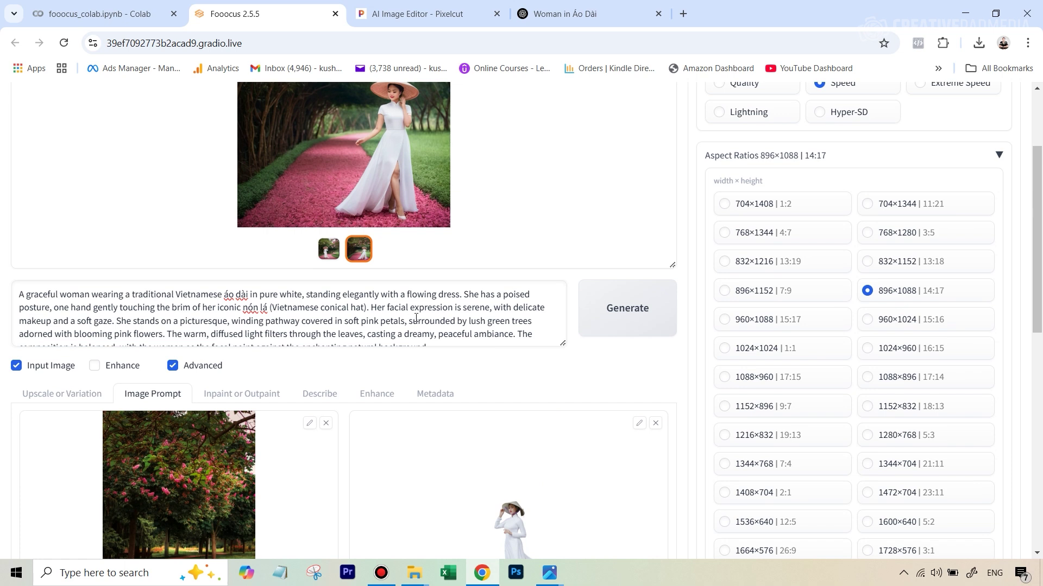
{"action": "scroll", "coordinate": [416, 318], "scroll_direction": "up", "scroll_amount": 3}
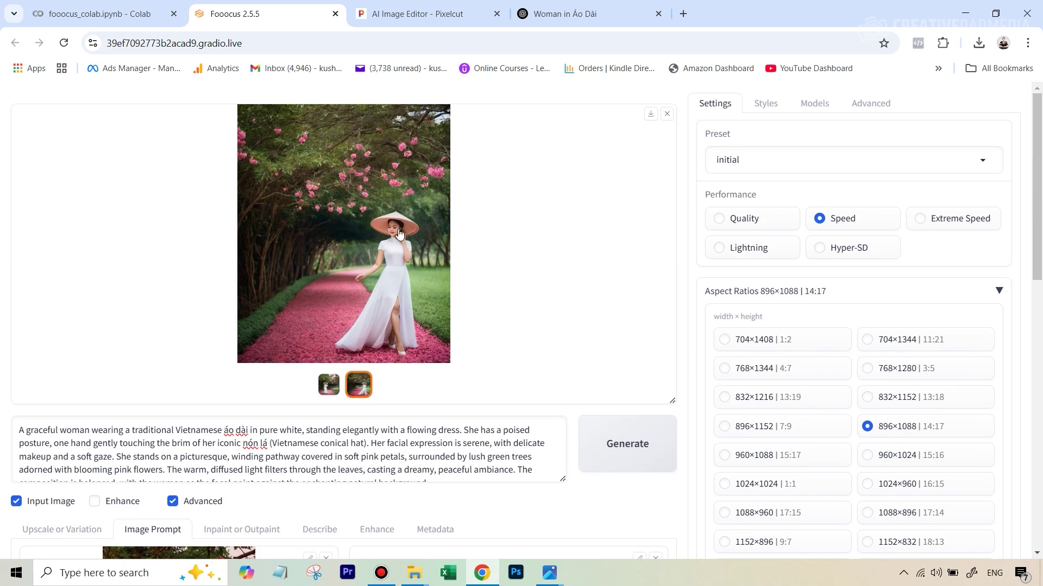
Compare the last result with the woman's cutout and generate a new pair of images
{"action": "scroll", "coordinate": [503, 380], "scroll_direction": "down", "scroll_amount": 2}
{"action": "scroll", "coordinate": [503, 379], "scroll_direction": "down", "scroll_amount": 1}
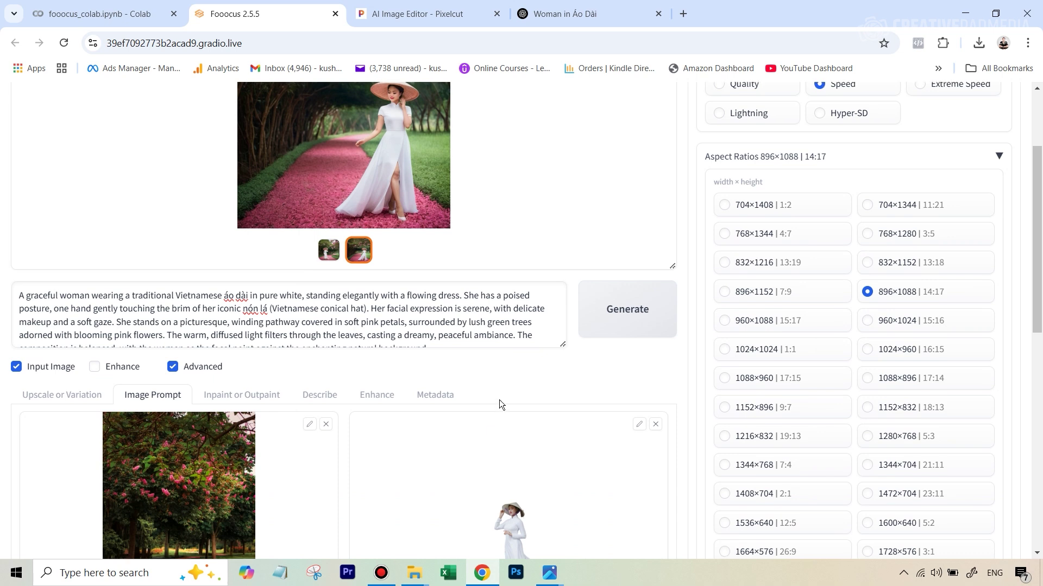
{"action": "scroll", "coordinate": [498, 402], "scroll_direction": "up", "scroll_amount": 3}
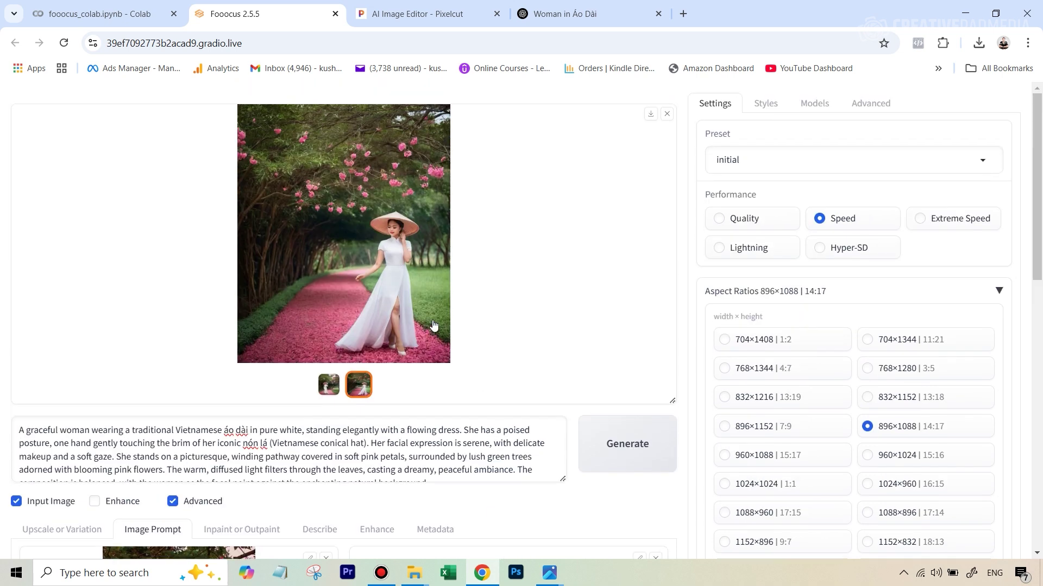
{"action": "scroll", "coordinate": [532, 326], "scroll_direction": "down", "scroll_amount": 6}
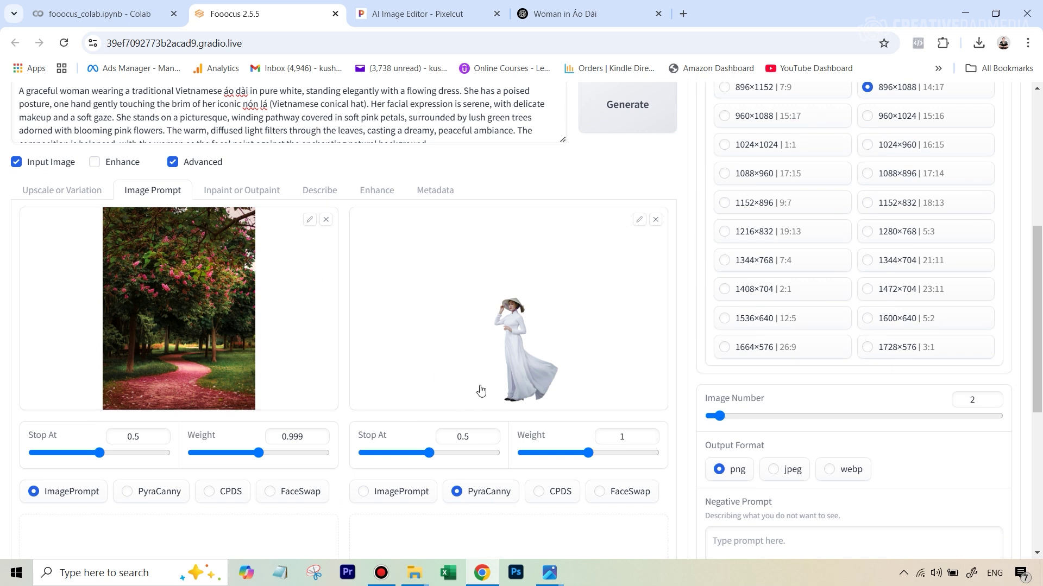
{"action": "scroll", "coordinate": [485, 380], "scroll_direction": "up", "scroll_amount": 6}
{"action": "scroll", "coordinate": [486, 380], "scroll_direction": "down", "scroll_amount": 1}
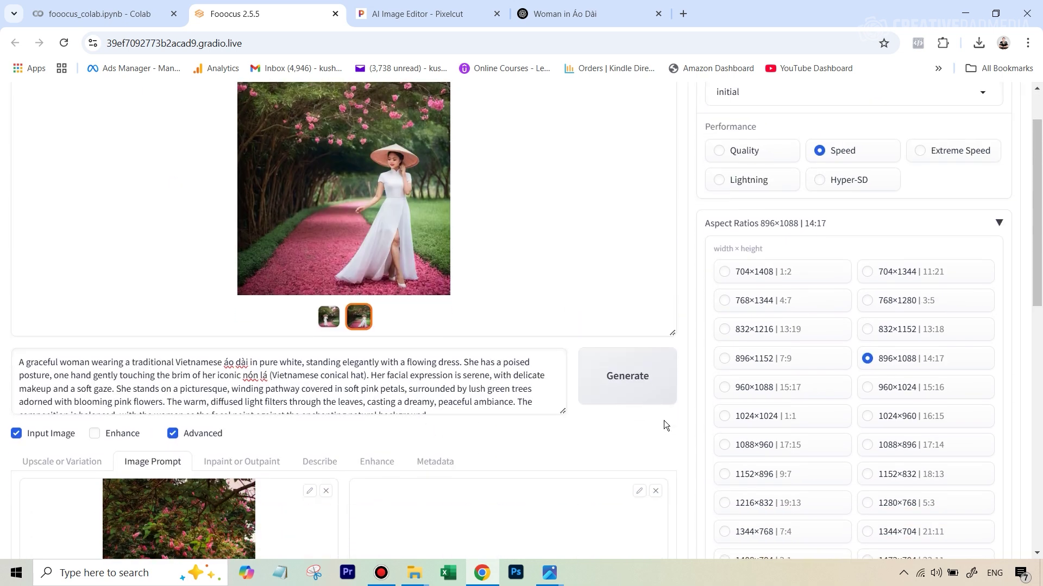
{"action": "left_click", "coordinate": [620, 386]}
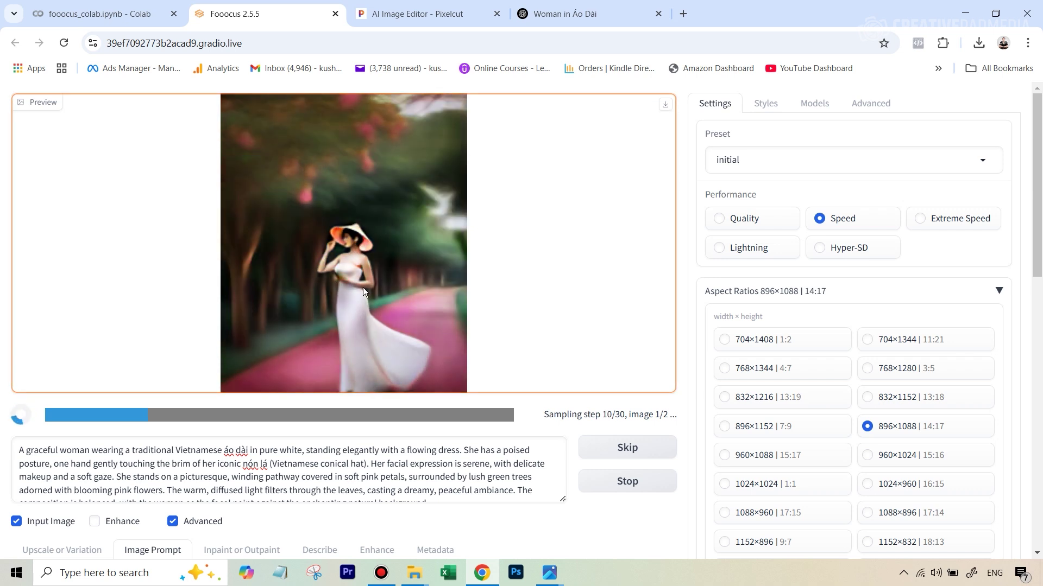
Compare the image in progress with the woman's cutout and view the first finished image enlarged
{"action": "scroll", "coordinate": [376, 249], "scroll_direction": "down", "scroll_amount": 4}
{"action": "scroll", "coordinate": [380, 260], "scroll_direction": "down", "scroll_amount": 1}
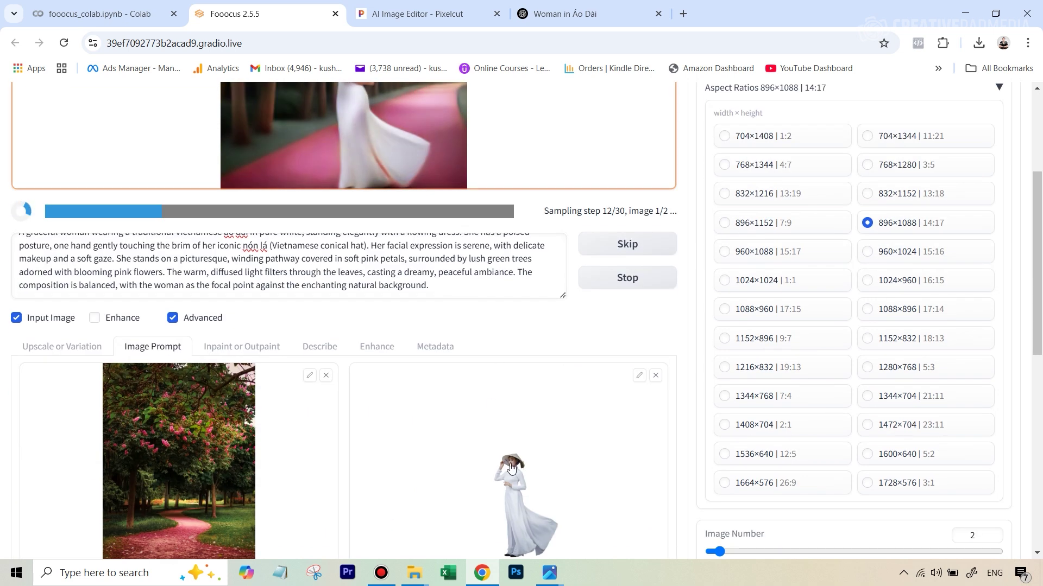
{"action": "scroll", "coordinate": [416, 220], "scroll_direction": "up", "scroll_amount": 4}
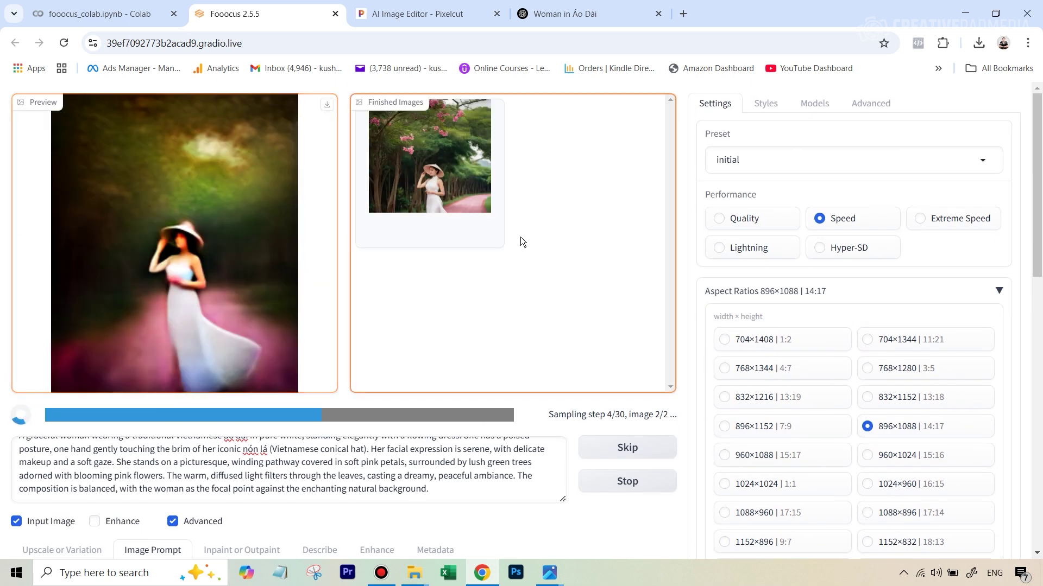
{"action": "left_click", "coordinate": [429, 188]}
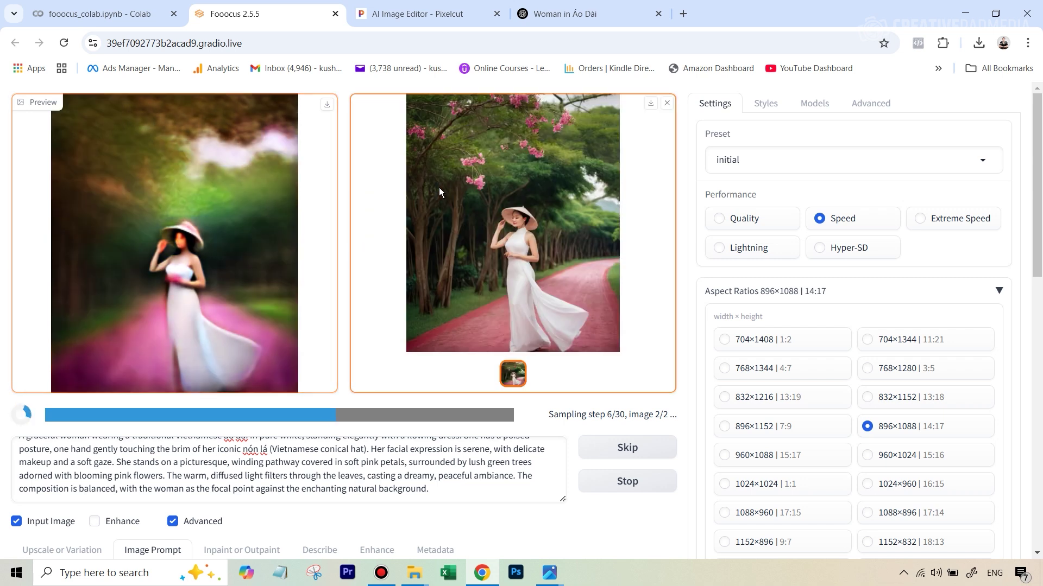
{"action": "left_click", "coordinate": [531, 231]}
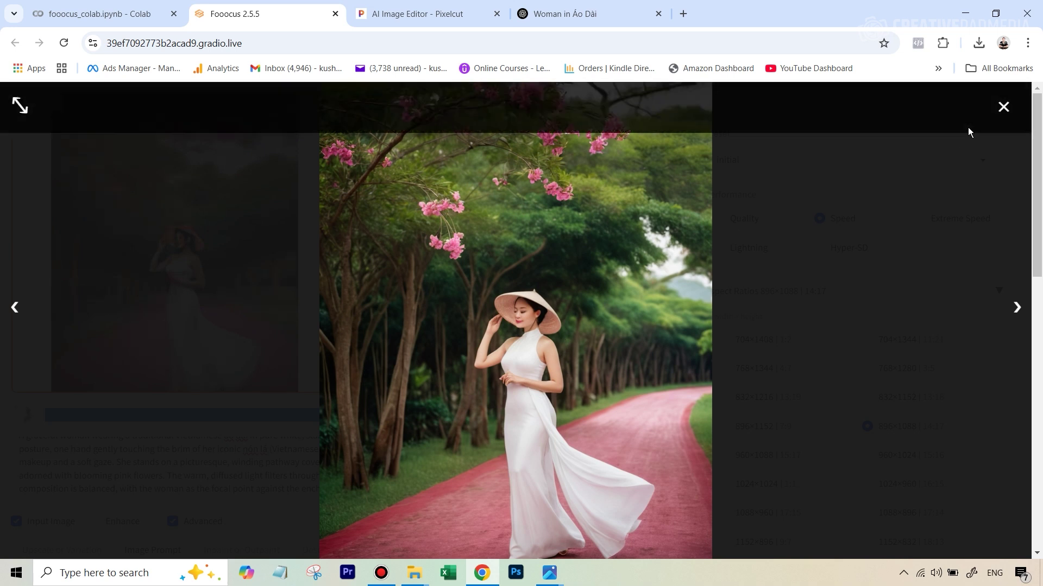
{"action": "left_click", "coordinate": [1003, 107]}
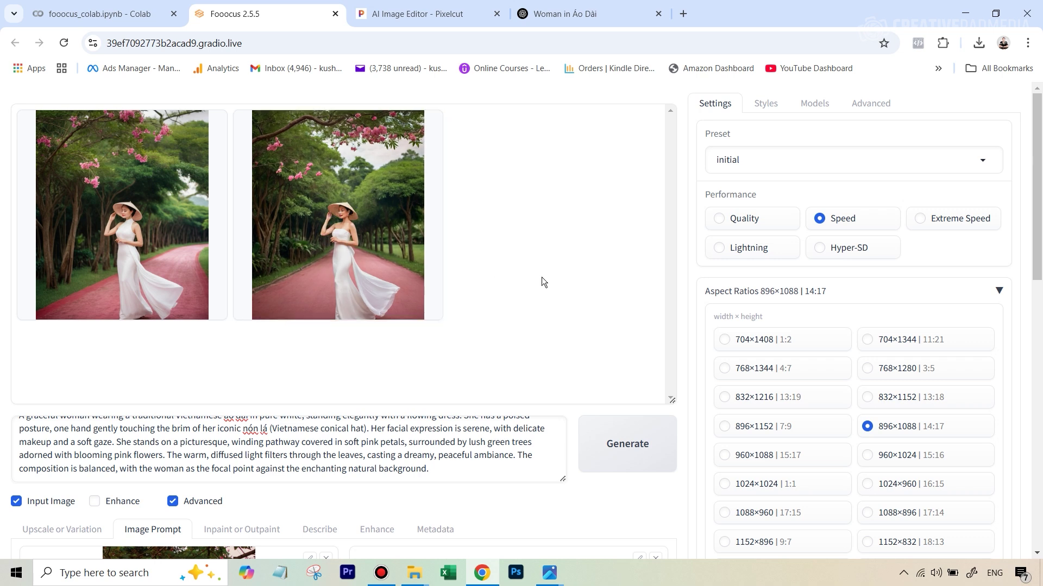
Compare the woman's pose and dress in both finished results with the cutout image prompt
{"action": "scroll", "coordinate": [541, 278], "scroll_direction": "down", "scroll_amount": 1}
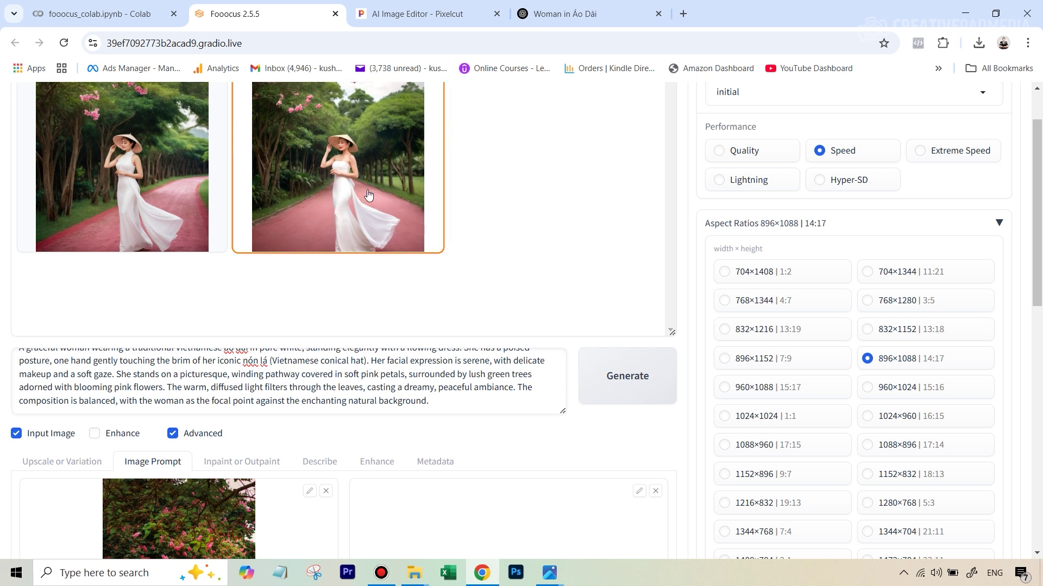
{"action": "scroll", "coordinate": [523, 252], "scroll_direction": "down", "scroll_amount": 5}
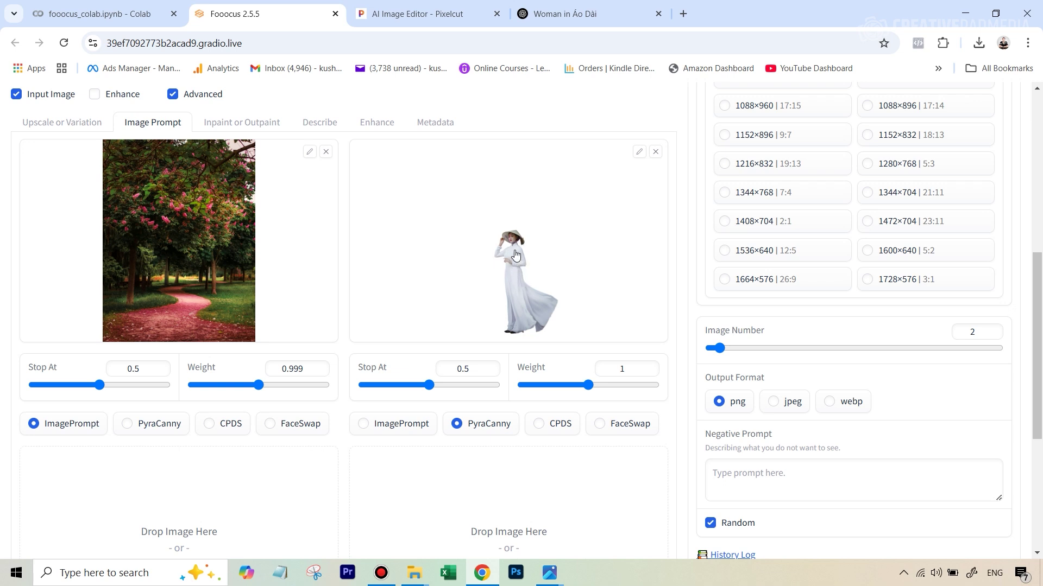
{"action": "scroll", "coordinate": [529, 264], "scroll_direction": "up", "scroll_amount": 7}
{"action": "scroll", "coordinate": [530, 264], "scroll_direction": "up", "scroll_amount": 1}
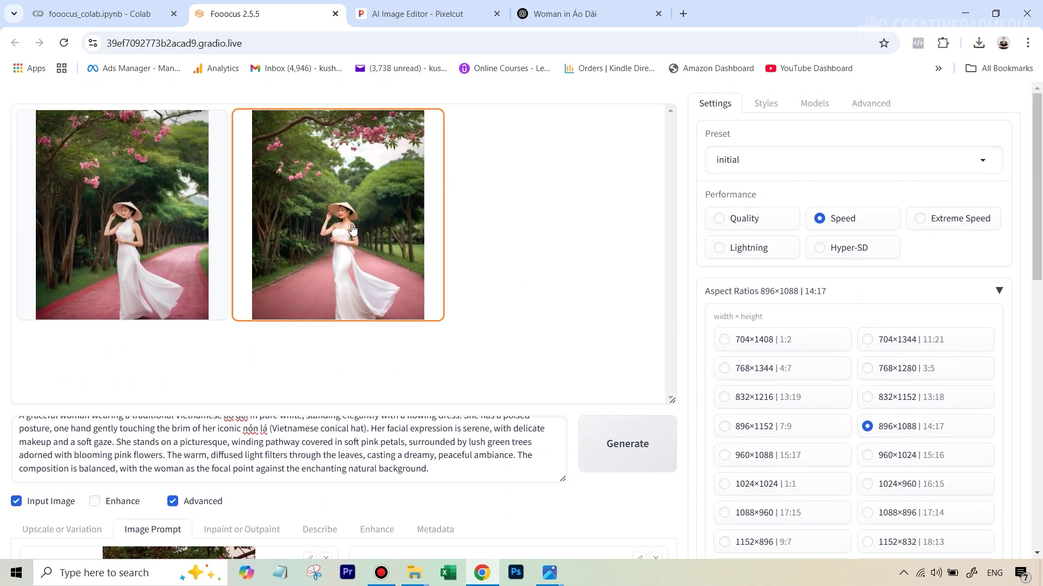
Raise the Stop At value of the woman's cutout image prompt to 0.703 and generate a new pair of images
{"action": "scroll", "coordinate": [495, 353], "scroll_direction": "down", "scroll_amount": 3}
{"action": "scroll", "coordinate": [496, 388], "scroll_direction": "down", "scroll_amount": 5}
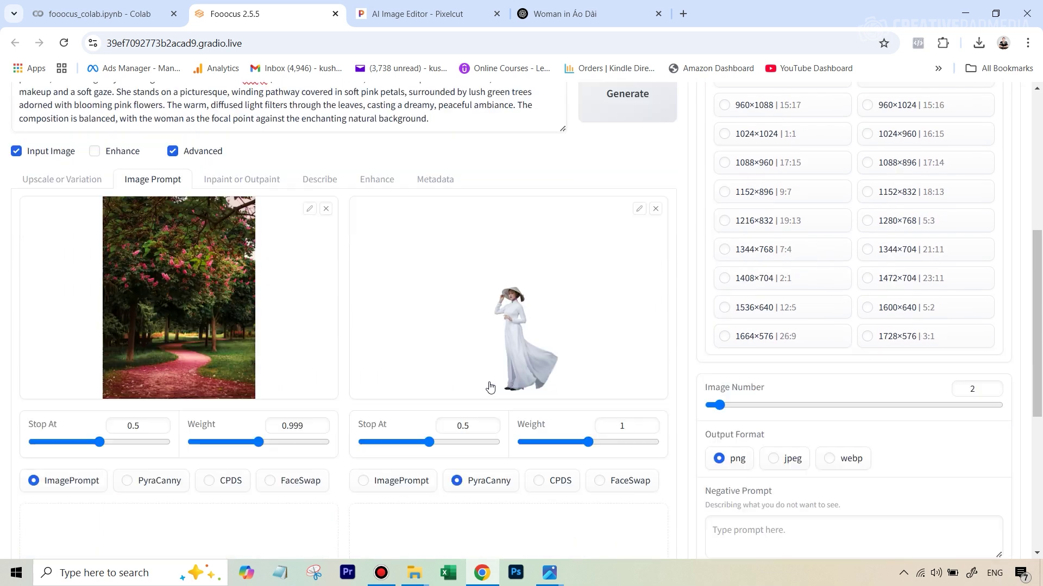
{"action": "left_click_drag", "start_coordinate": [429, 385], "coordinate": [456, 388]}
{"action": "scroll", "coordinate": [468, 411], "scroll_direction": "up", "scroll_amount": 3}
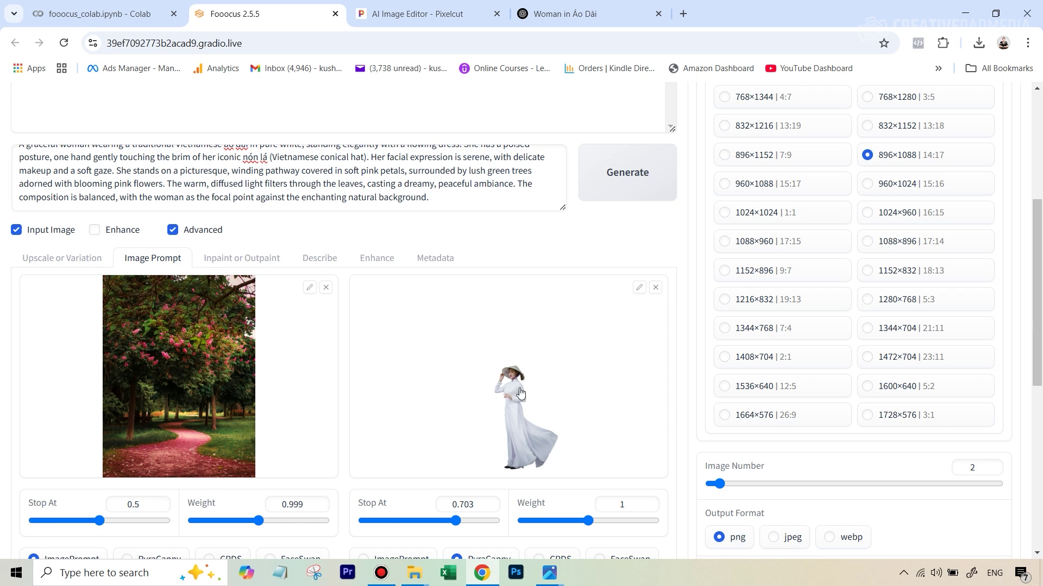
{"action": "scroll", "coordinate": [597, 301], "scroll_direction": "up", "scroll_amount": 3}
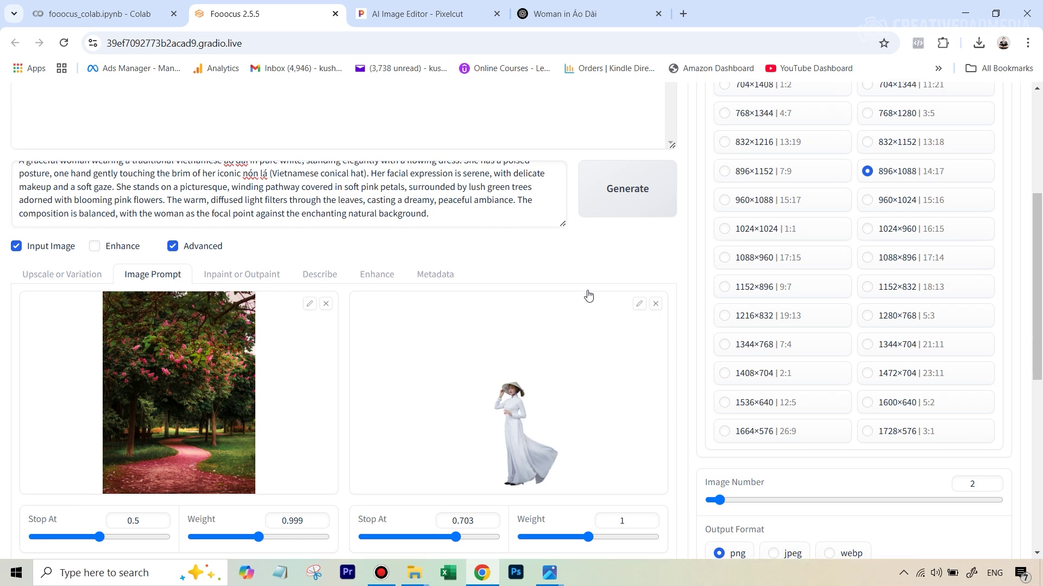
{"action": "left_click", "coordinate": [624, 306]}
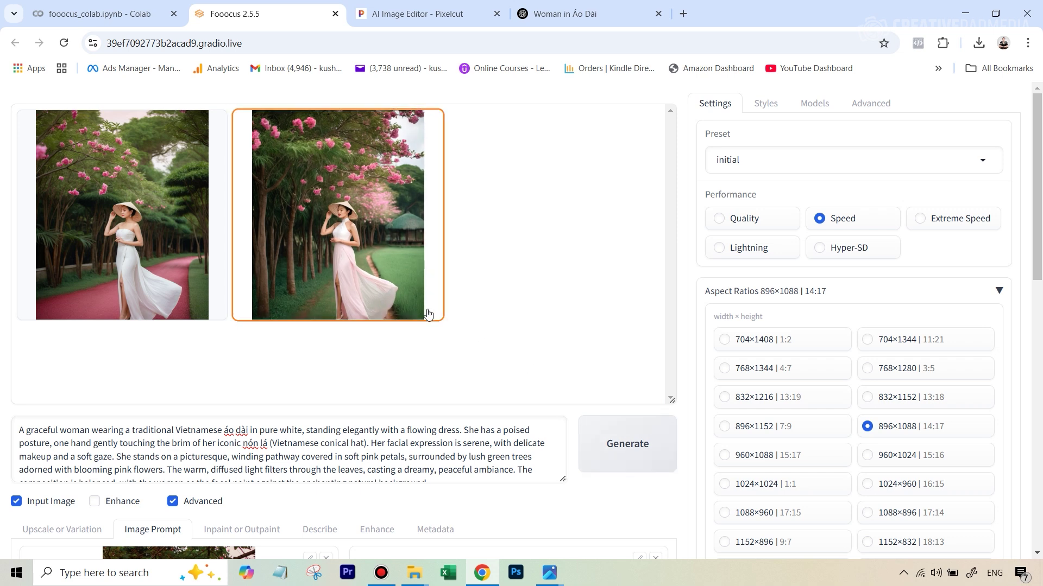
Lower the Weight of the forest path image prompt to 0.71
{"action": "scroll", "coordinate": [451, 325], "scroll_direction": "down", "scroll_amount": 6}
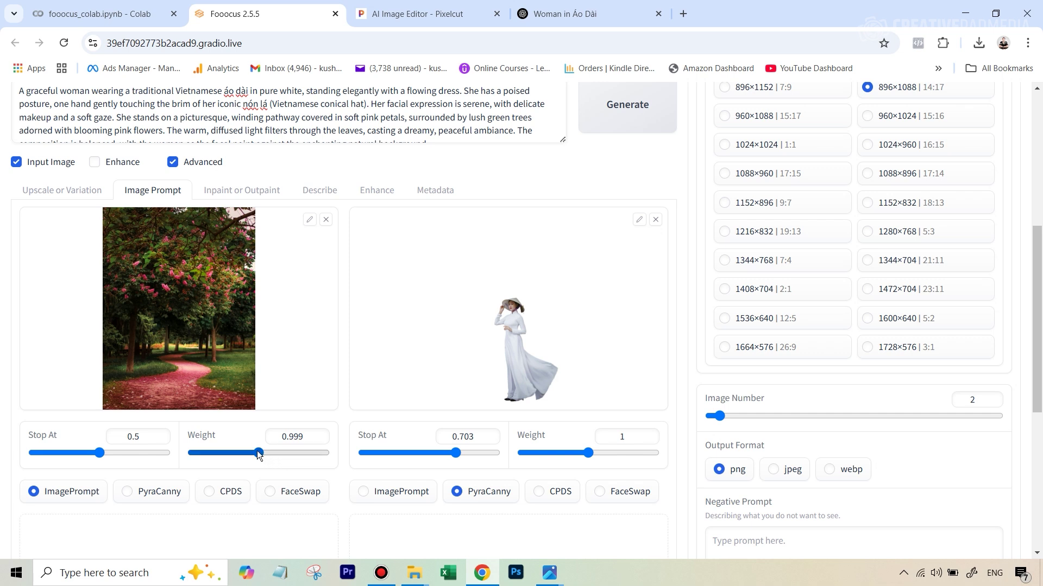
{"action": "left_click_drag", "start_coordinate": [258, 452], "coordinate": [257, 453]}
{"action": "left_click_drag", "start_coordinate": [257, 453], "coordinate": [244, 456]}
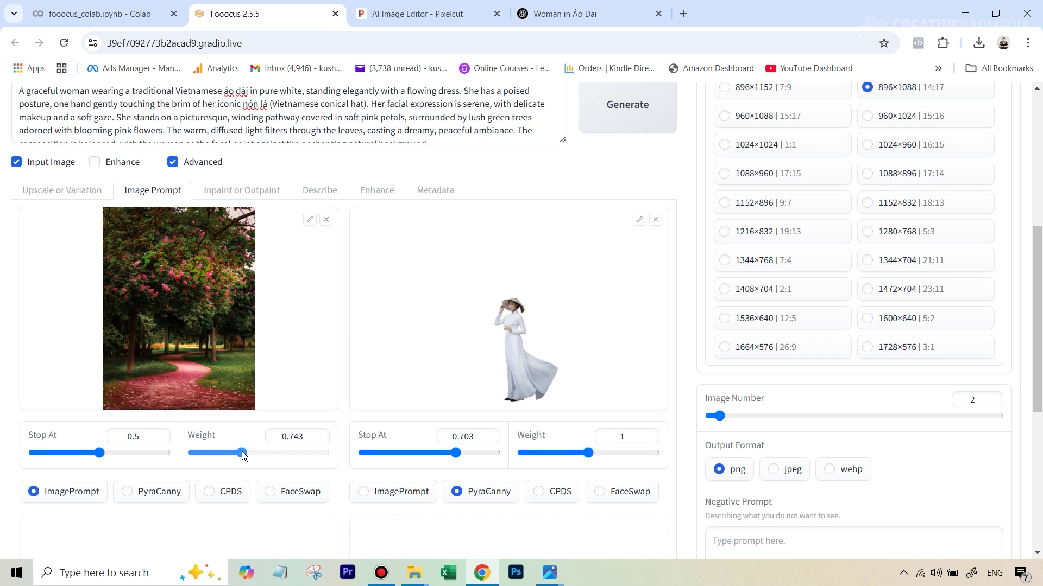
{"action": "left_click_drag", "start_coordinate": [243, 456], "coordinate": [239, 455]}
Generate a new pair of images with the reduced background weight and check the woman's cutout meanwhile
{"action": "scroll", "coordinate": [326, 266], "scroll_direction": "up", "scroll_amount": 2}
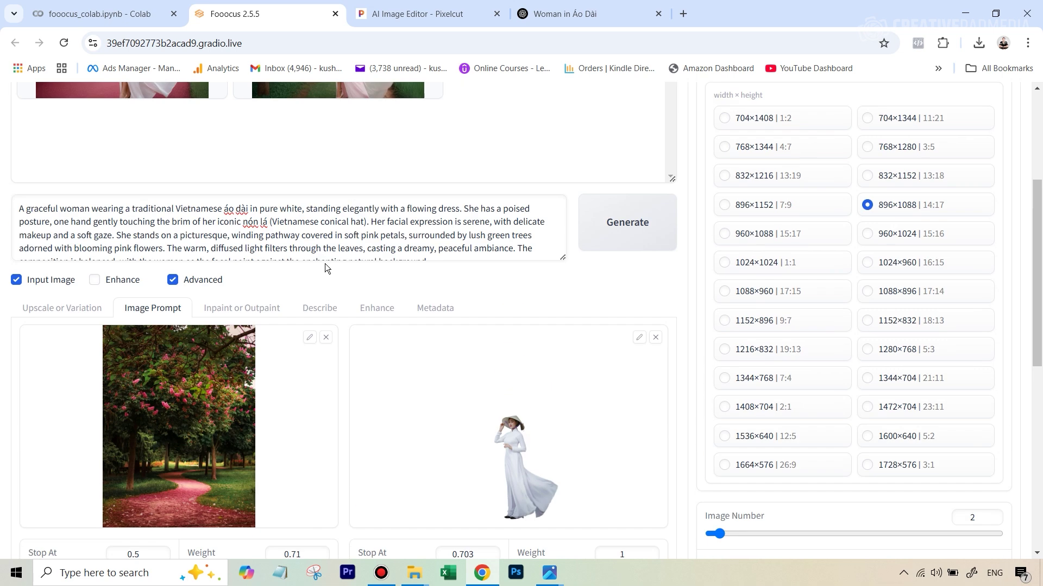
{"action": "scroll", "coordinate": [326, 265], "scroll_direction": "up", "scroll_amount": 4}
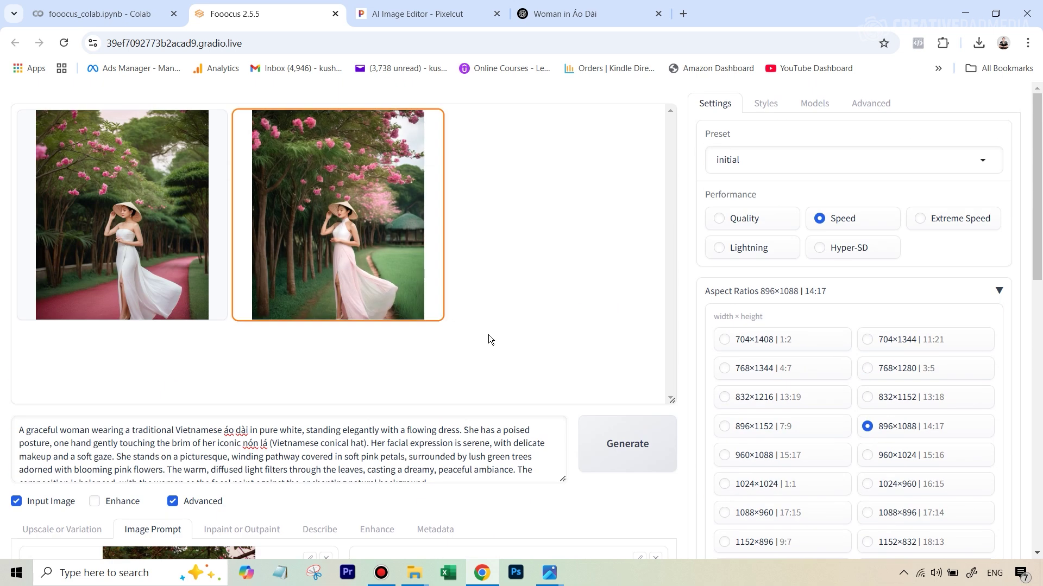
{"action": "left_click", "coordinate": [619, 454]}
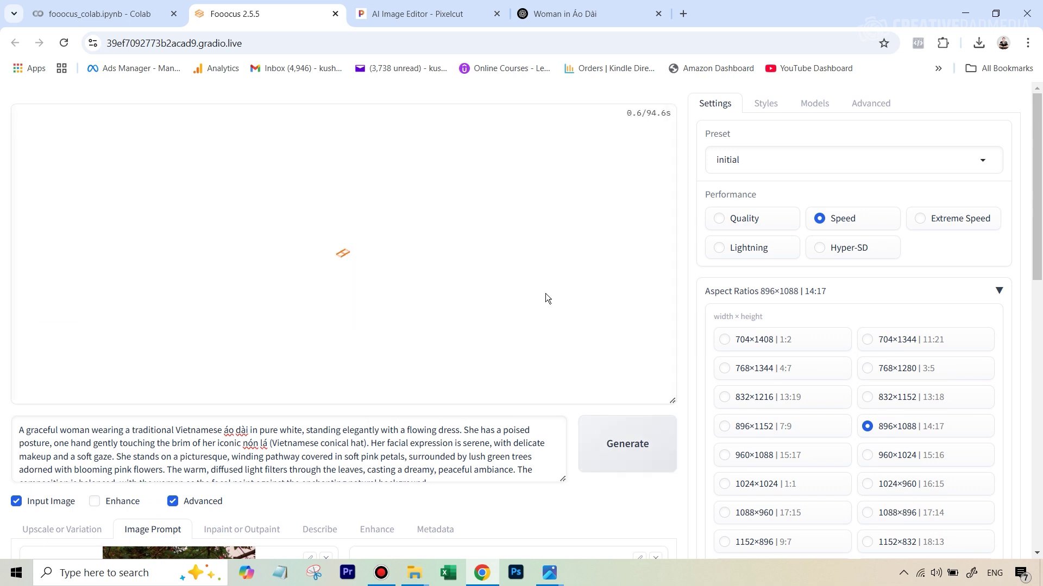
{"action": "scroll", "coordinate": [374, 284], "scroll_direction": "down", "scroll_amount": 4}
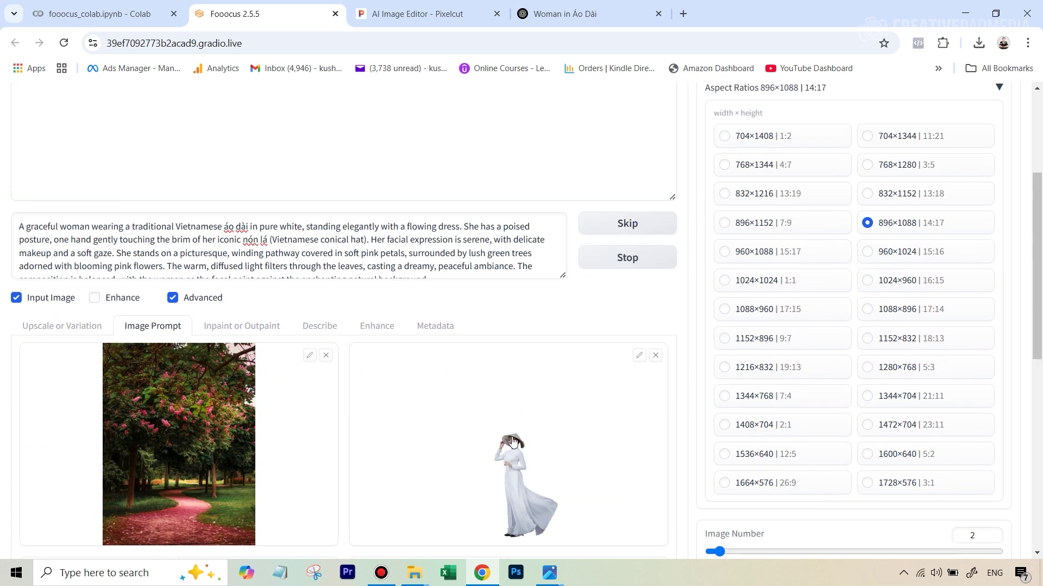
{"action": "scroll", "coordinate": [487, 477], "scroll_direction": "down", "scroll_amount": 3}
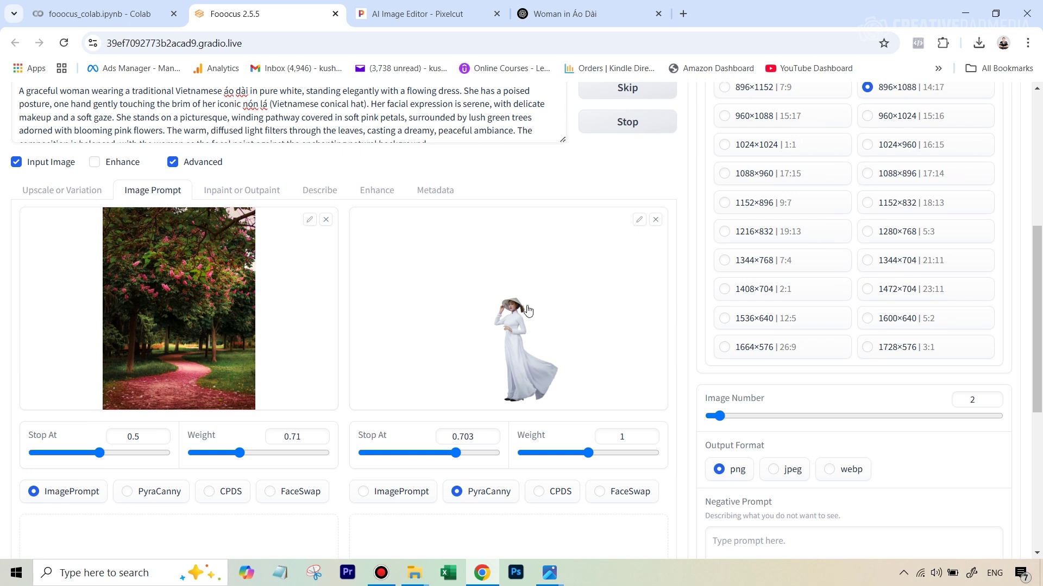
{"action": "scroll", "coordinate": [346, 205], "scroll_direction": "up", "scroll_amount": 6}
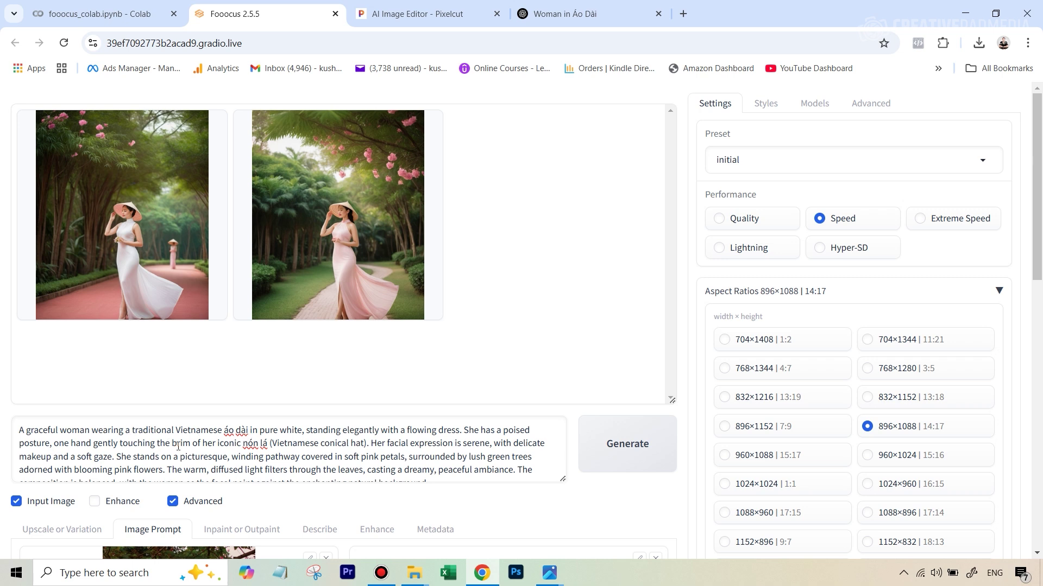
Insert "full sleeves" before "traditional" in the text prompt and generate a new pair of images
{"action": "left_click", "coordinate": [135, 430]}
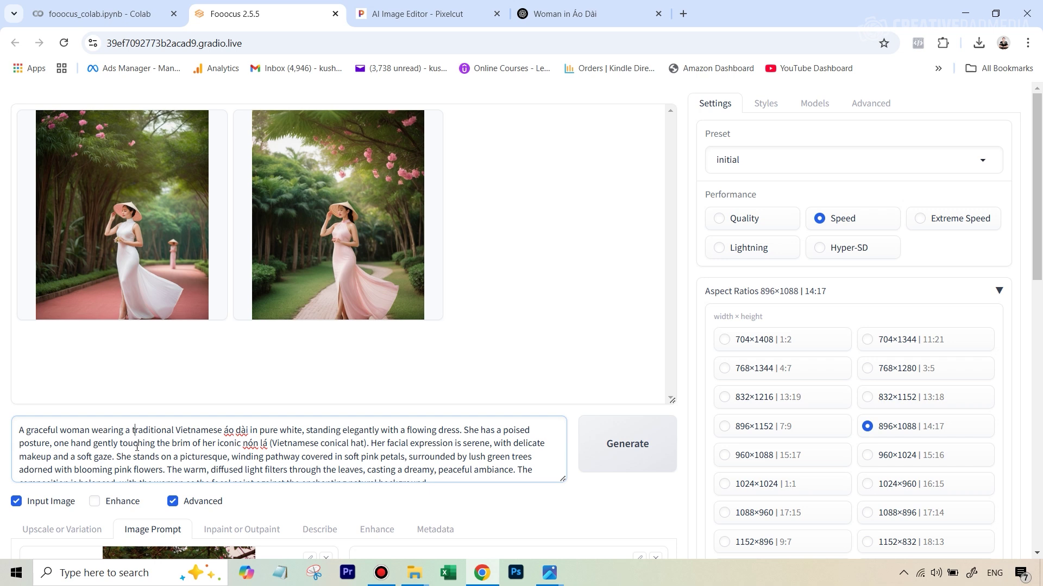
{"action": "type", "text": "full s"}
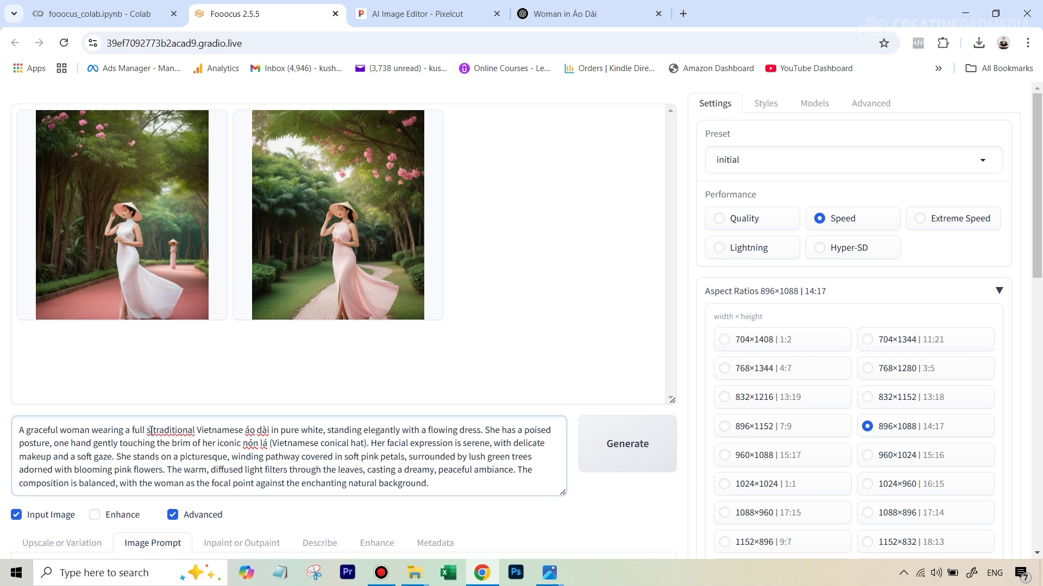
{"action": "type", "text": "leeves"}
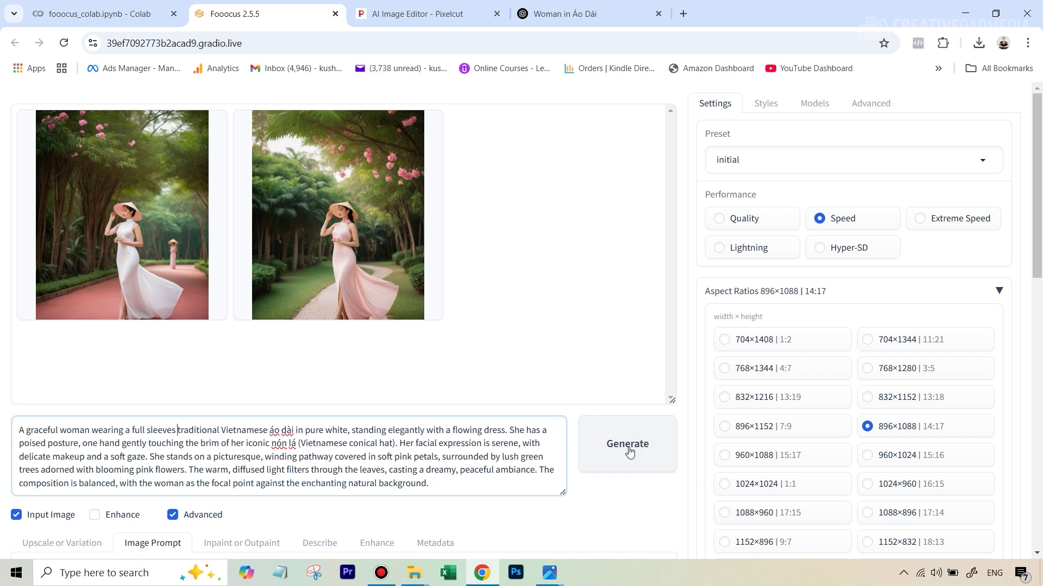
{"action": "left_click", "coordinate": [629, 452]}
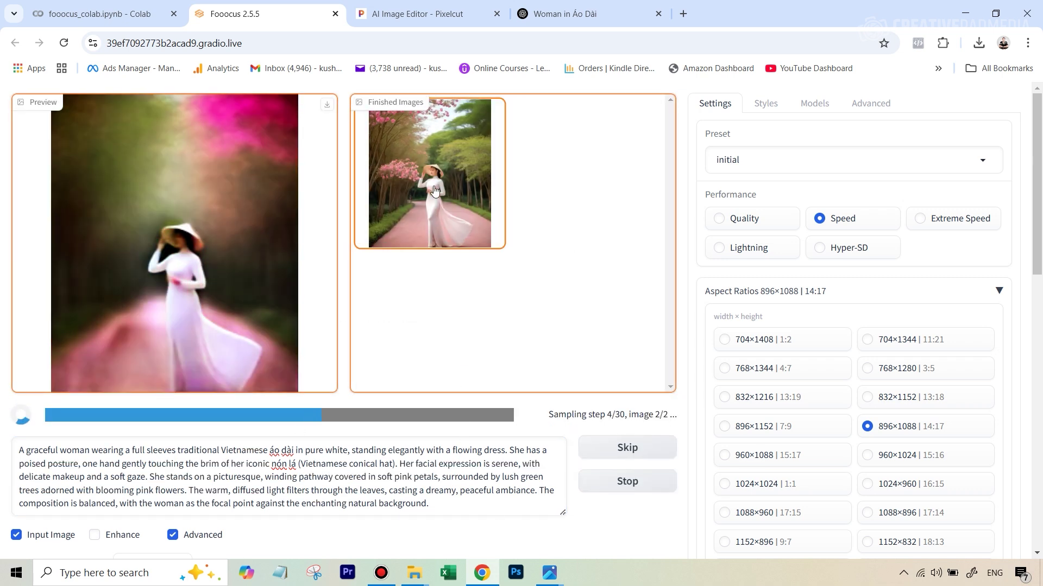
View the first full-sleeved result enlarged and compare it with the two image prompts and their settings
{"action": "left_click", "coordinate": [434, 190]}
{"action": "left_click", "coordinate": [562, 198]}
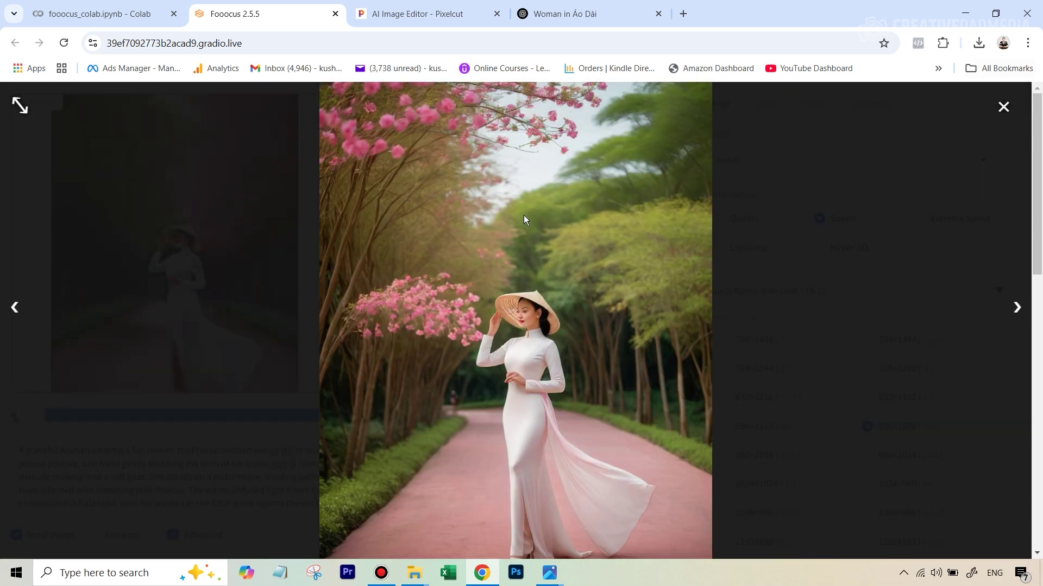
{"action": "left_click", "coordinate": [1004, 107]}
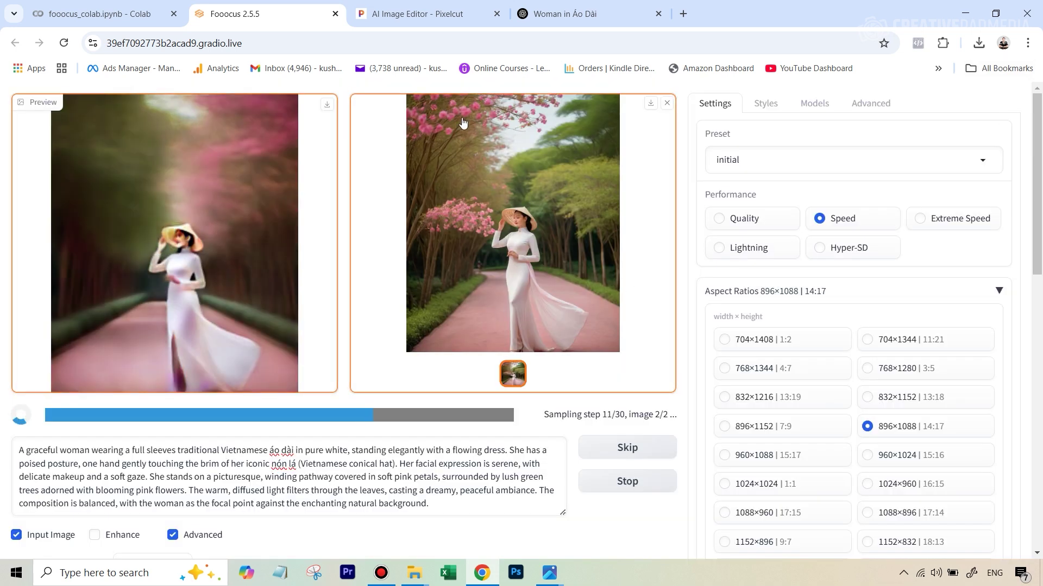
{"action": "scroll", "coordinate": [365, 399], "scroll_direction": "down", "scroll_amount": 6}
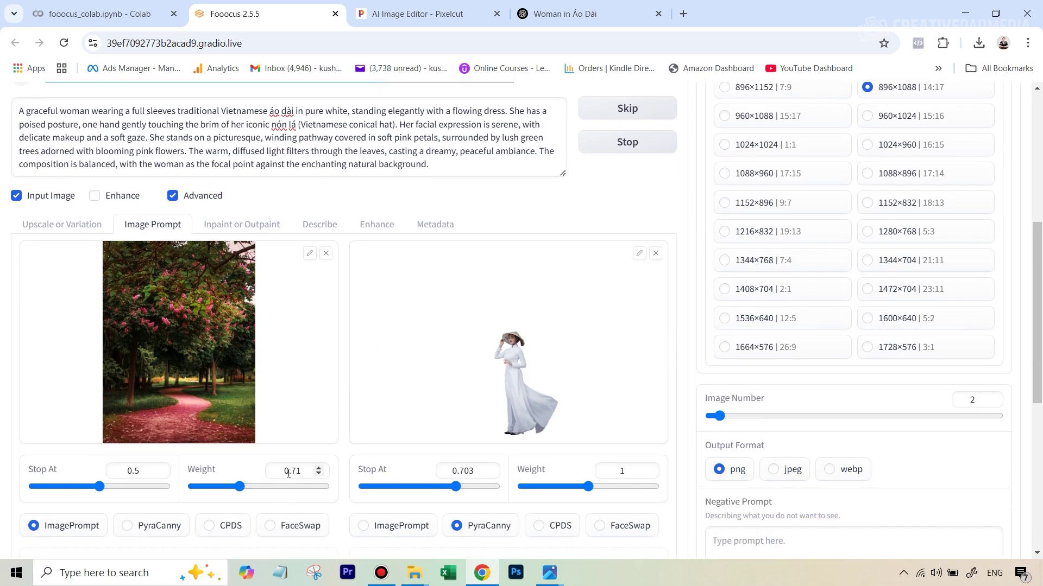
Compare the two newly generated results and download the first one
{"action": "scroll", "coordinate": [373, 344], "scroll_direction": "up", "scroll_amount": 6}
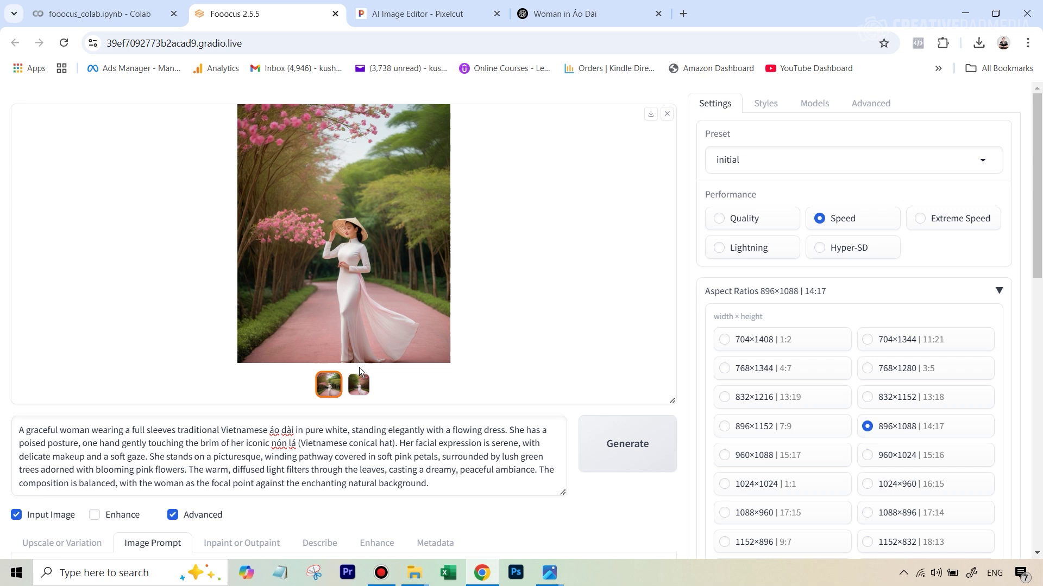
{"action": "left_click", "coordinate": [357, 385]}
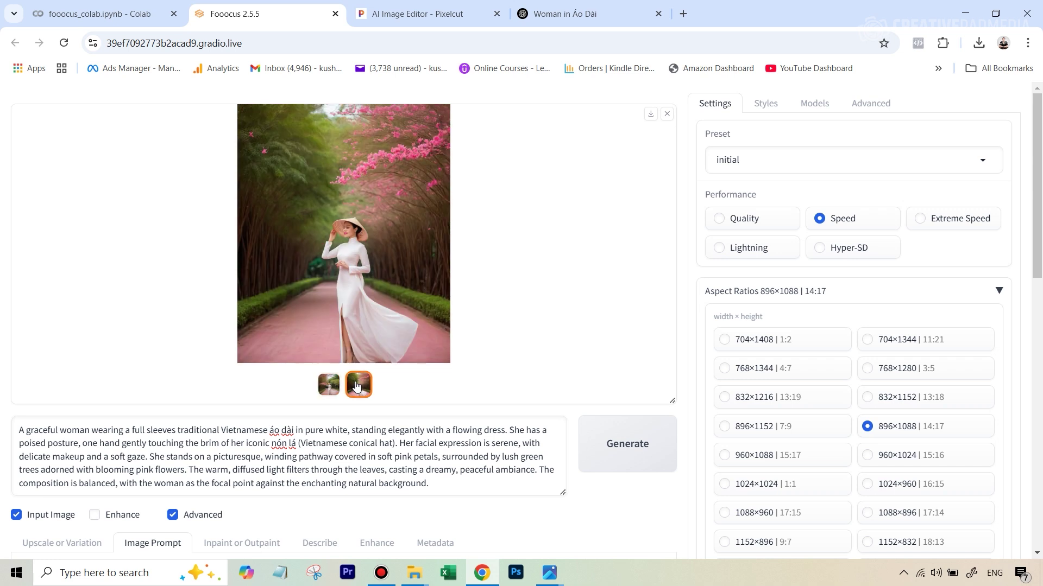
{"action": "left_click", "coordinate": [328, 384]}
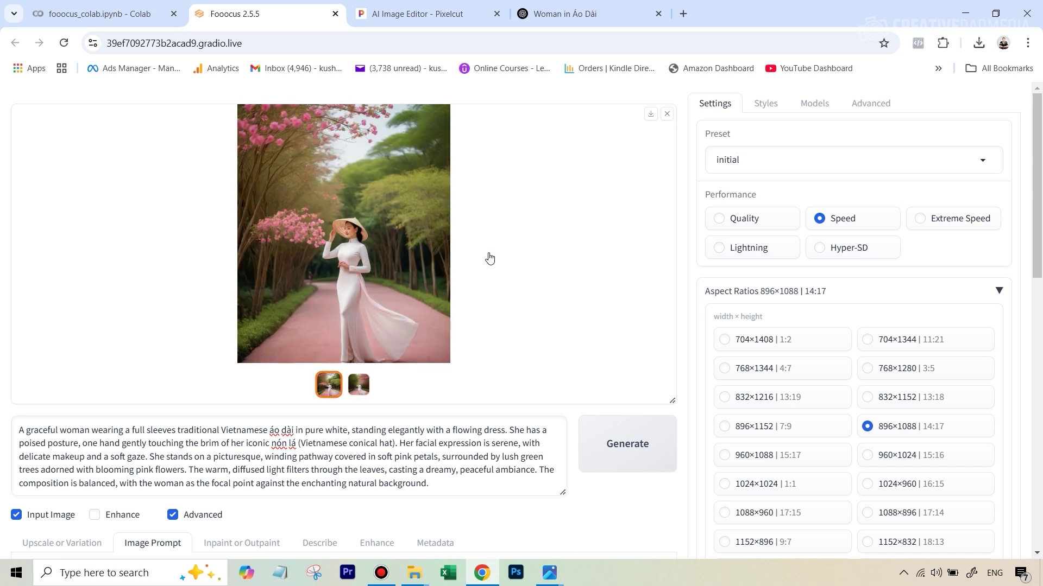
{"action": "left_click", "coordinate": [651, 114]}
Raise the forest path prompt's Weight to 1.008, generate a new pair of images, and compare them with the source background
{"action": "scroll", "coordinate": [556, 300], "scroll_direction": "down", "scroll_amount": 8}
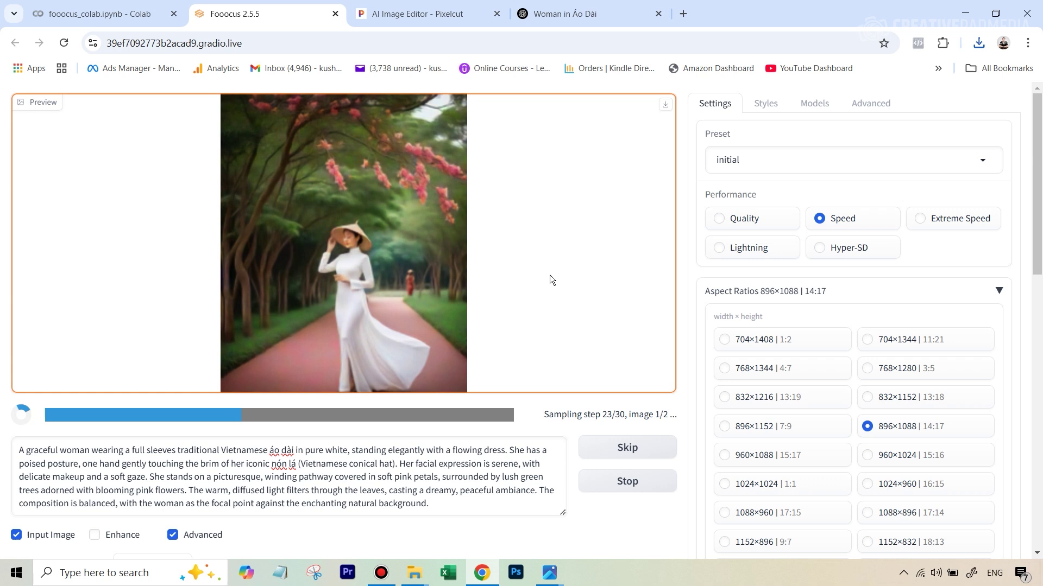
{"action": "scroll", "coordinate": [549, 280], "scroll_direction": "down", "scroll_amount": 9}
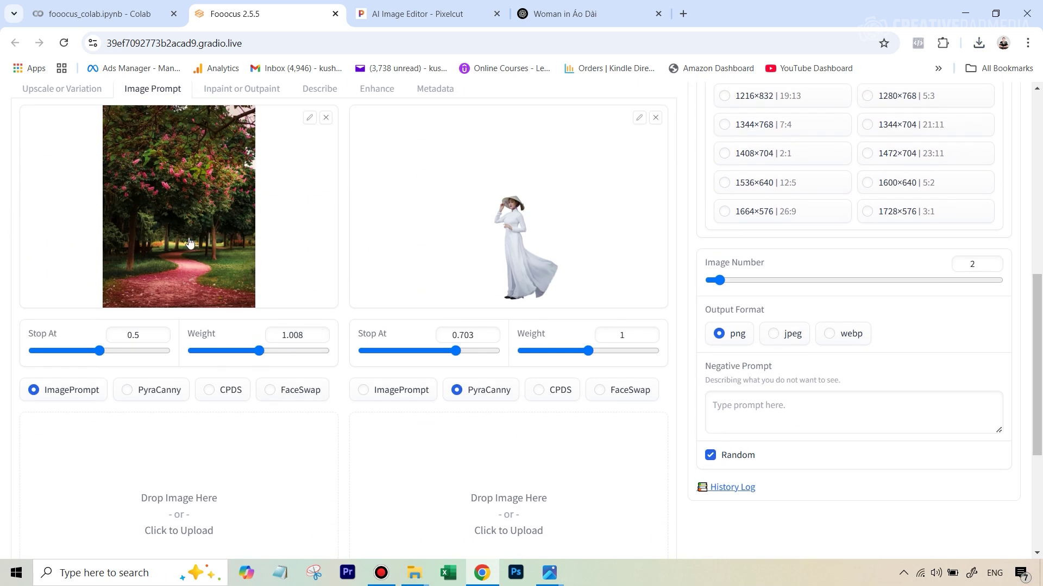
{"action": "scroll", "coordinate": [234, 194], "scroll_direction": "up", "scroll_amount": 9}
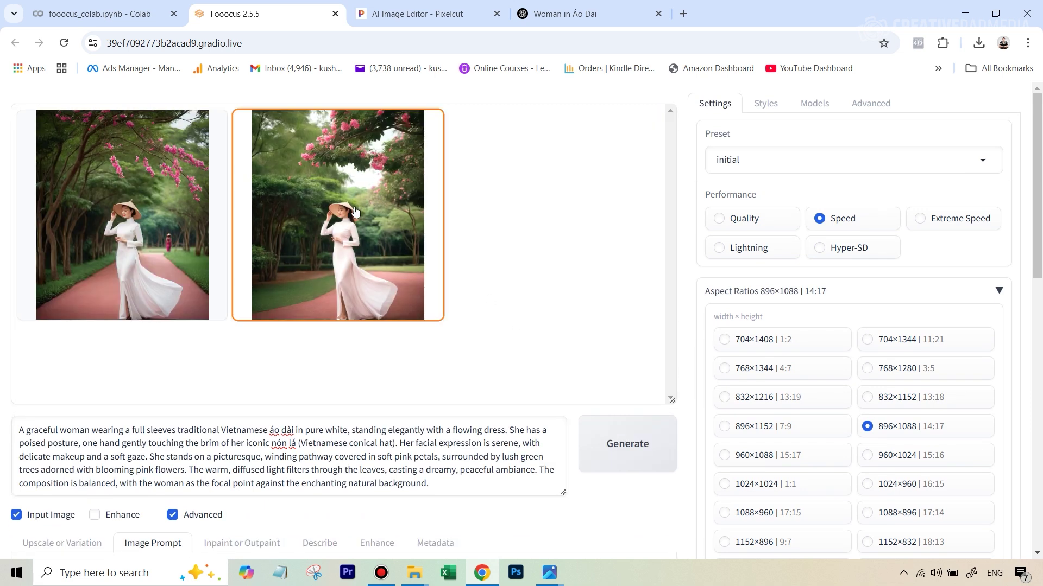
{"action": "scroll", "coordinate": [311, 277], "scroll_direction": "down", "scroll_amount": 8}
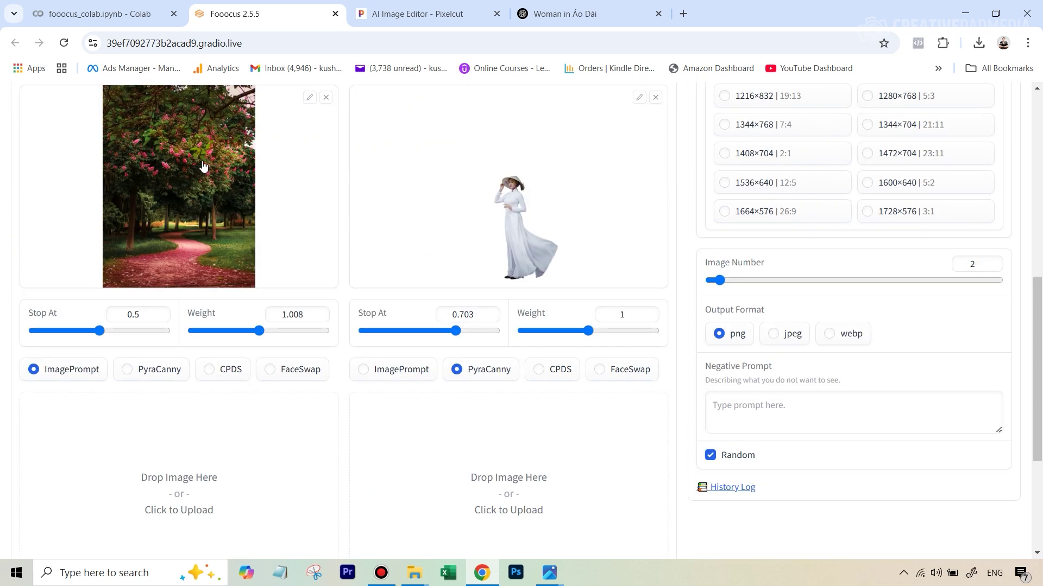
{"action": "scroll", "coordinate": [252, 329], "scroll_direction": "up", "scroll_amount": 5}
{"action": "scroll", "coordinate": [252, 329], "scroll_direction": "up", "scroll_amount": 4}
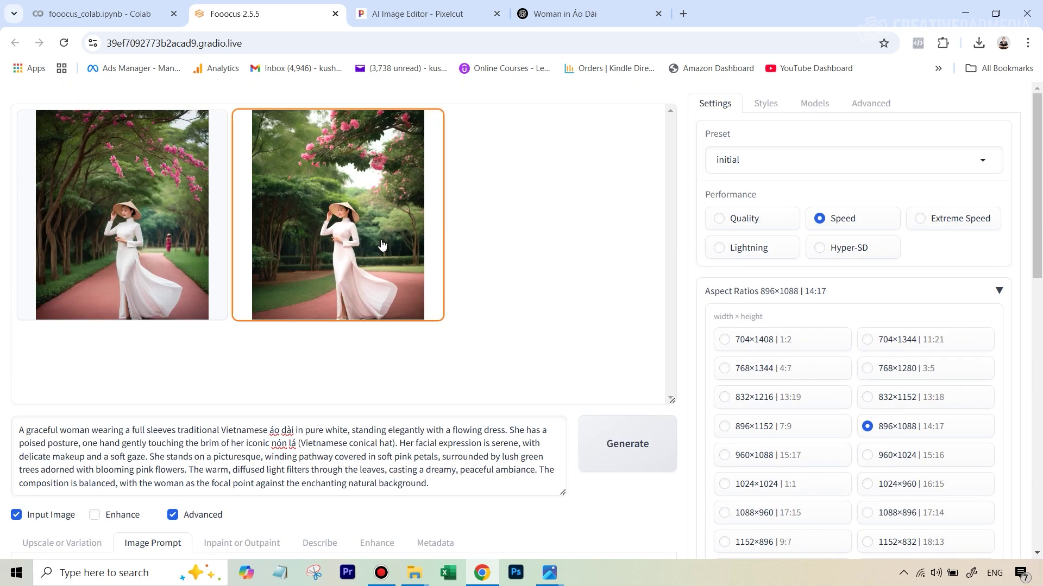
View both new results enlarged to inspect the woman, the dress and the path
{"action": "left_click", "coordinate": [384, 239]}
{"action": "left_click", "coordinate": [343, 264]}
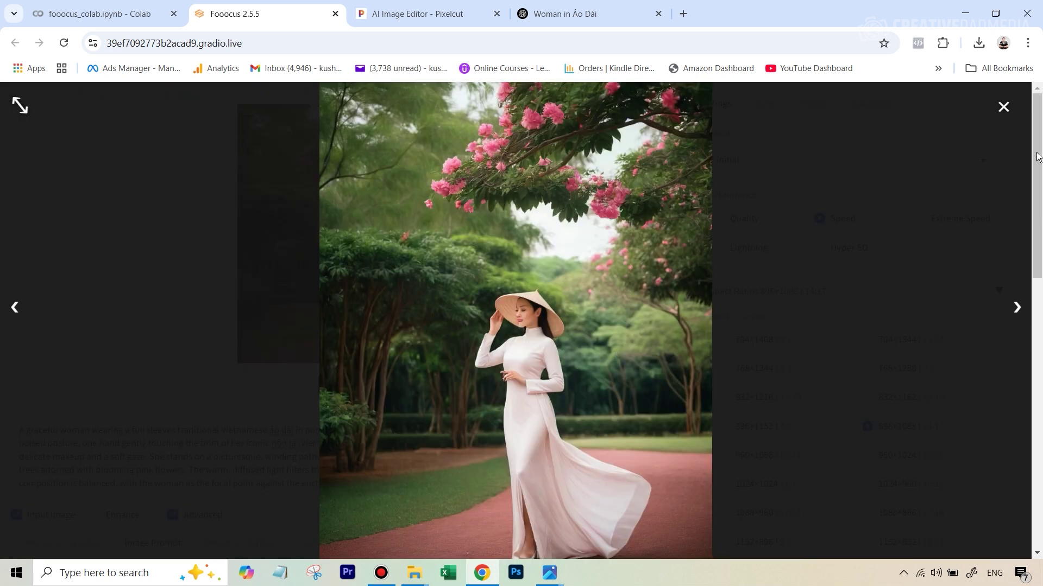
{"action": "left_click", "coordinate": [545, 321]}
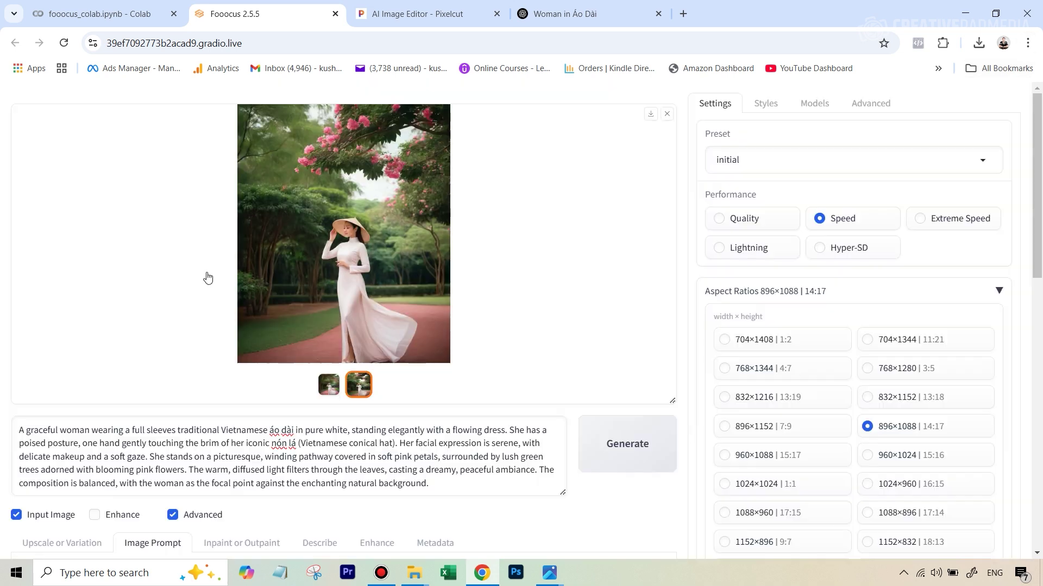
{"action": "left_click", "coordinate": [329, 389]}
{"action": "left_click", "coordinate": [411, 266]}
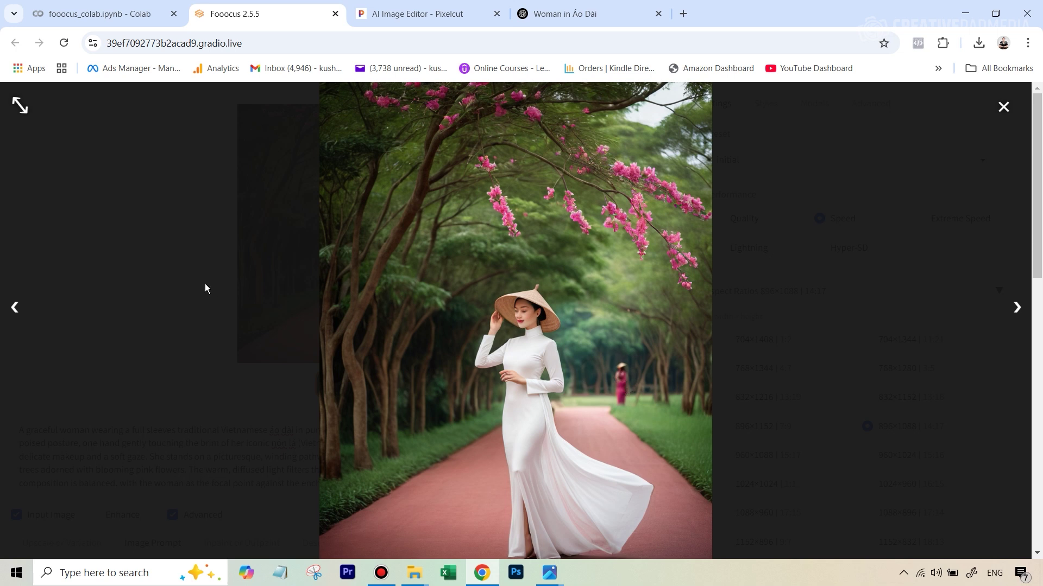
{"action": "key", "text": "Escape"}
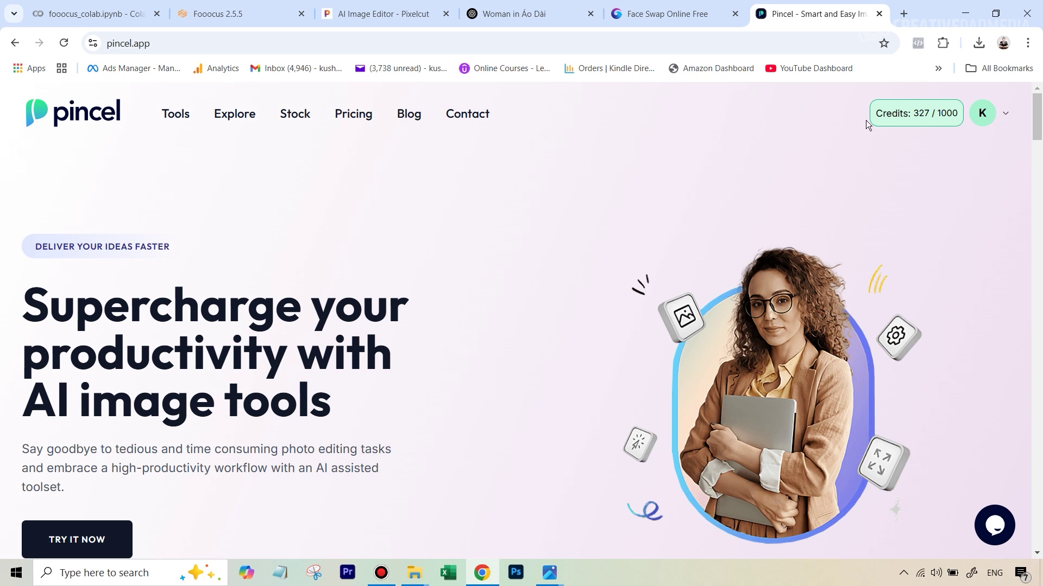
Open Pincel's AI Detailer tool and upload the generated image of the woman on the tree-lined path
{"action": "left_click", "coordinate": [174, 123]}
{"action": "scroll", "coordinate": [482, 234], "scroll_direction": "down", "scroll_amount": 5}
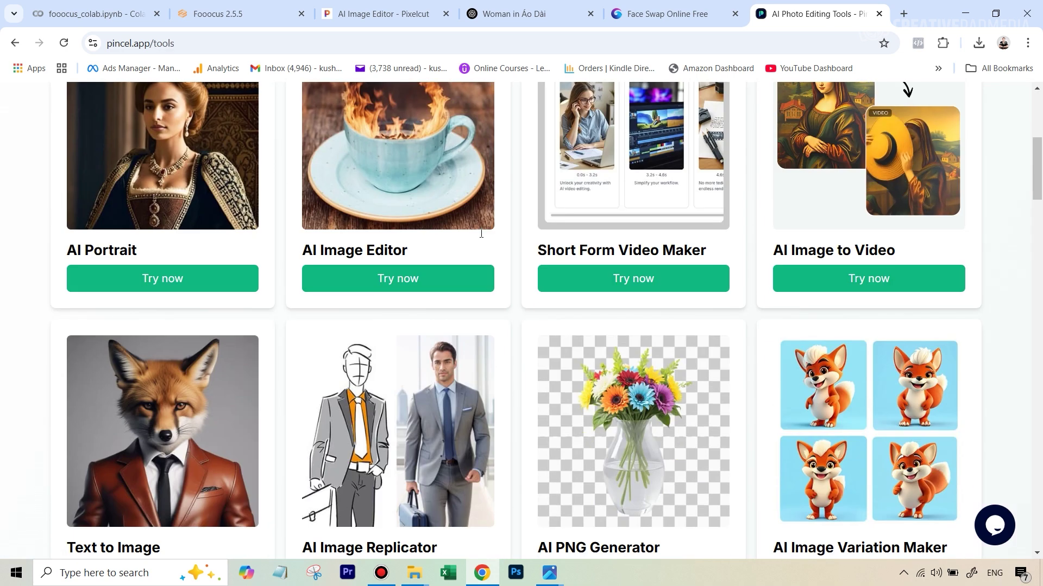
{"action": "scroll", "coordinate": [481, 234], "scroll_direction": "down", "scroll_amount": 20}
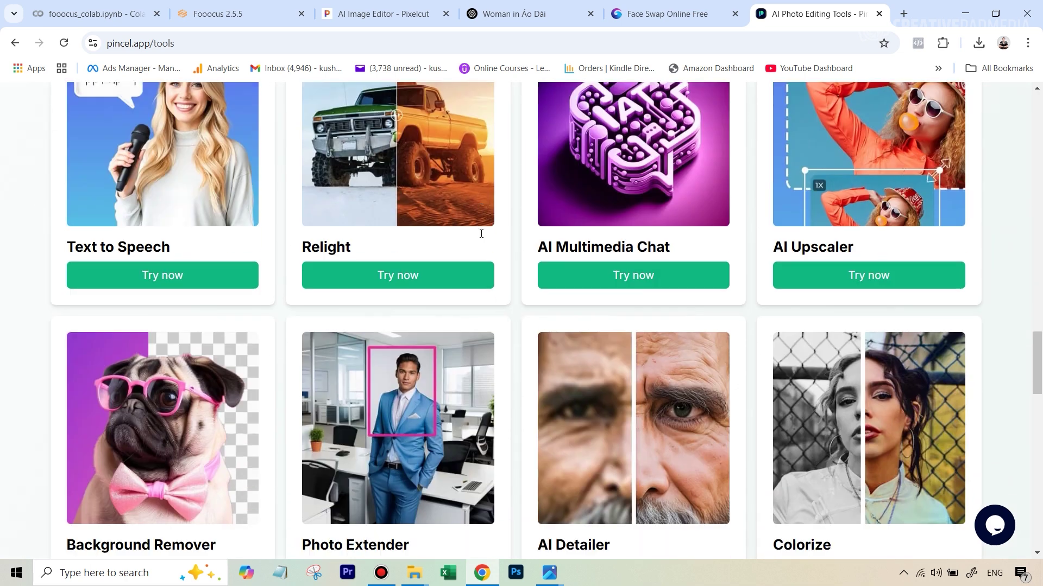
{"action": "scroll", "coordinate": [481, 234], "scroll_direction": "down", "scroll_amount": 4}
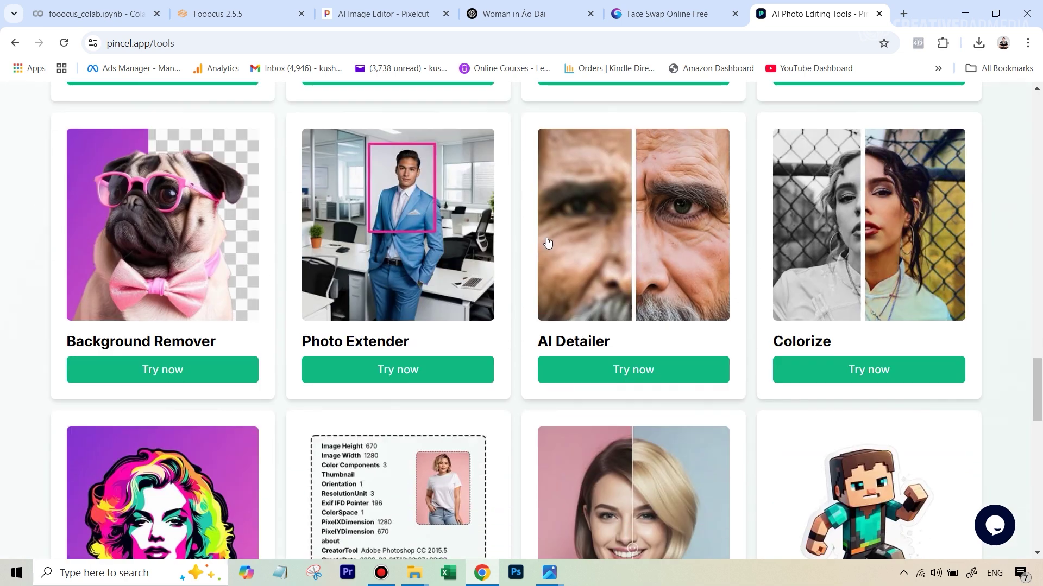
{"action": "left_click", "coordinate": [591, 279]}
{"action": "scroll", "coordinate": [458, 333], "scroll_direction": "down", "scroll_amount": 3}
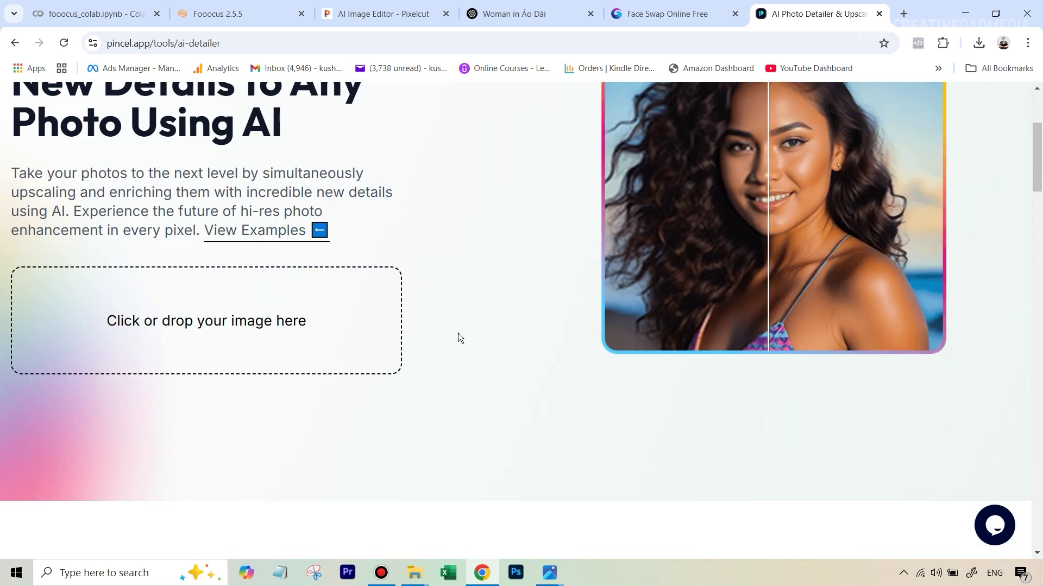
{"action": "left_click", "coordinate": [217, 323]}
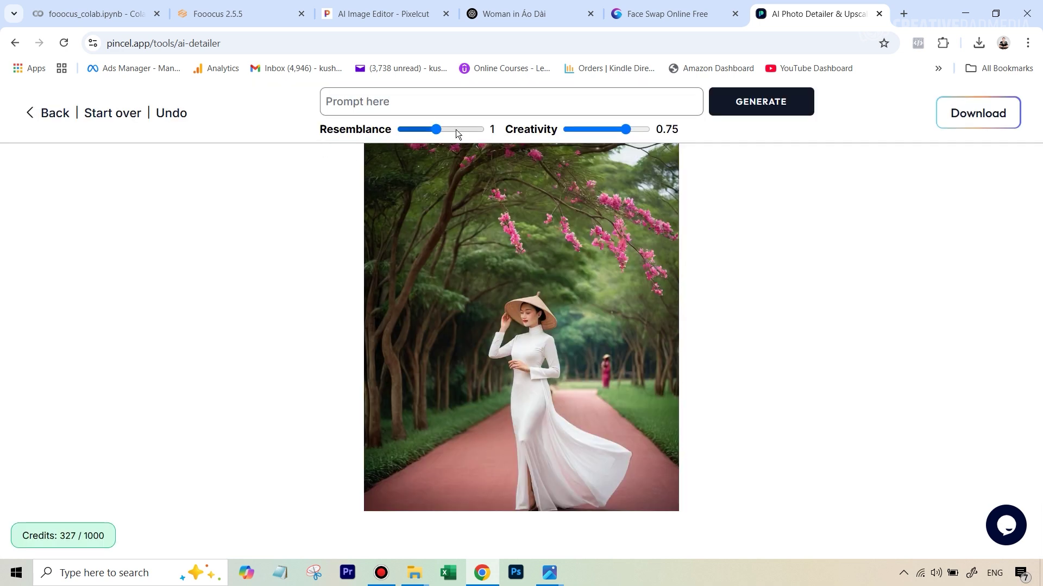
Set the detailer's Resemblance to 2 and Creativity to 0.4, and generate a detailed version of the image
{"action": "left_click_drag", "start_coordinate": [439, 132], "coordinate": [490, 135]}
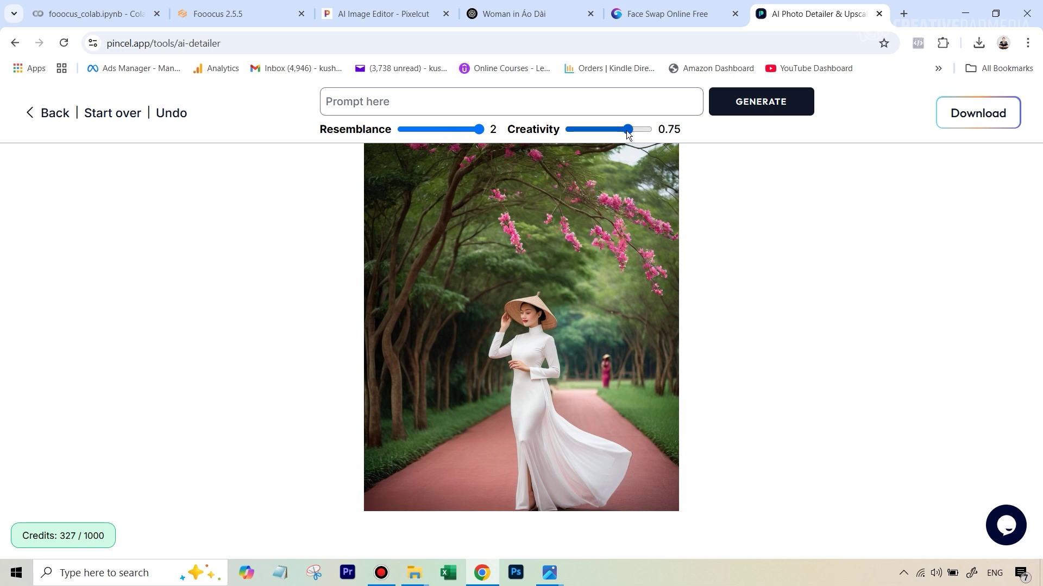
{"action": "left_click_drag", "start_coordinate": [628, 134], "coordinate": [601, 131]}
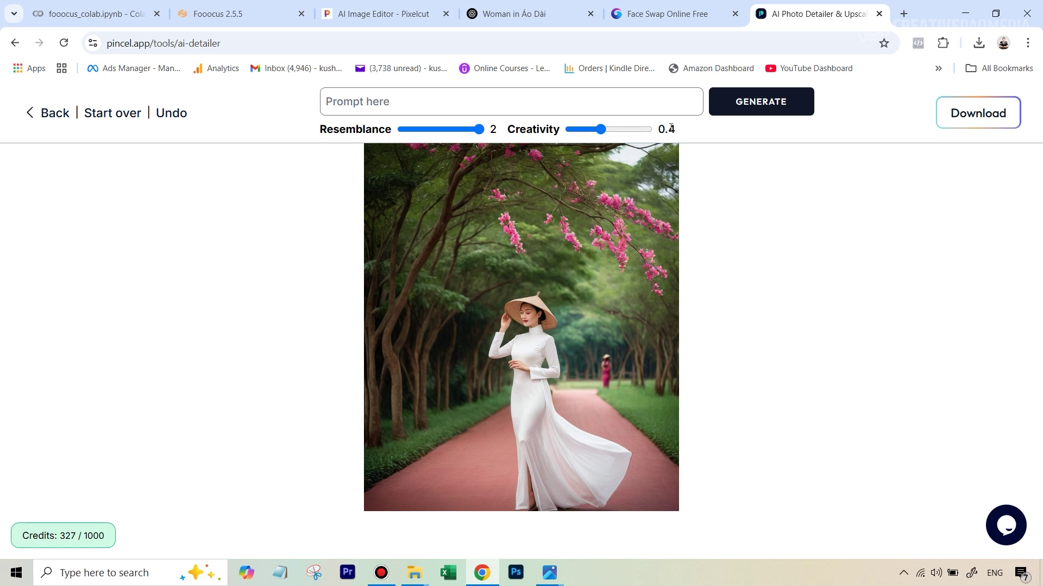
{"action": "left_click", "coordinate": [758, 111]}
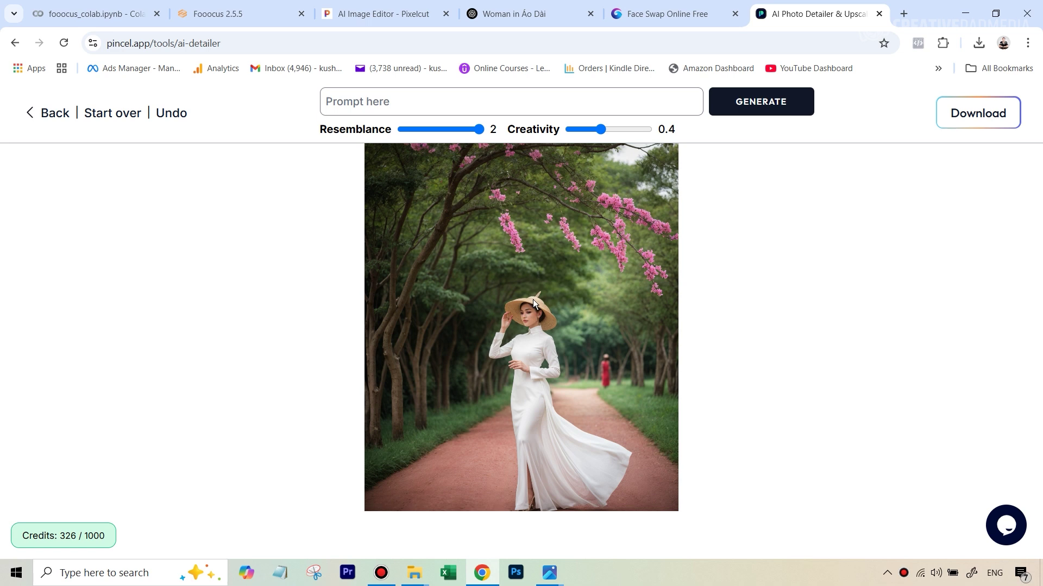
Start over from the uploaded image, lower the Creativity slightly and generate the detailed version again
{"action": "left_click", "coordinate": [120, 117]}
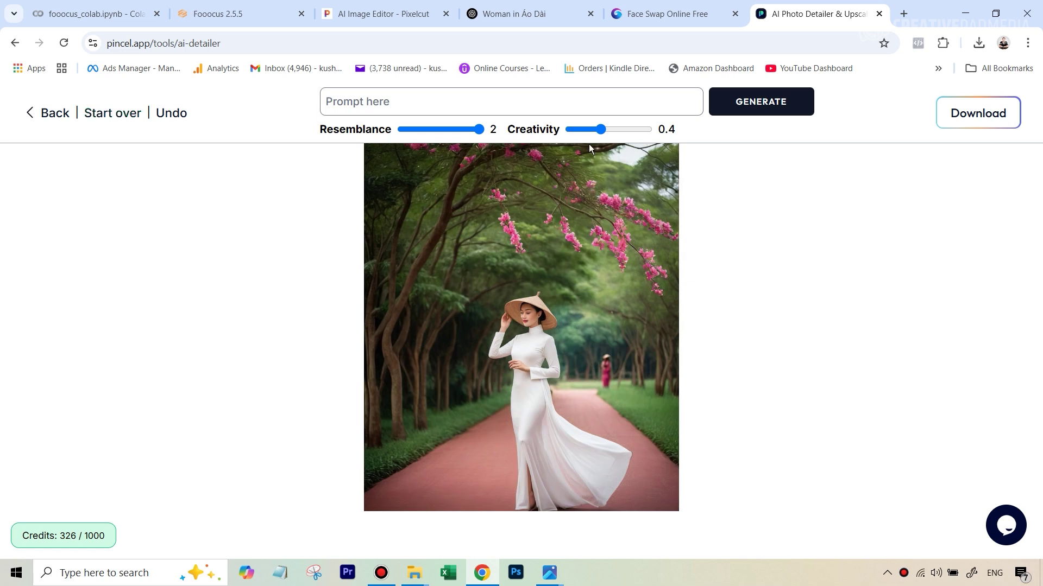
{"action": "left_click_drag", "start_coordinate": [598, 130], "coordinate": [593, 129]}
{"action": "left_click", "coordinate": [811, 109]}
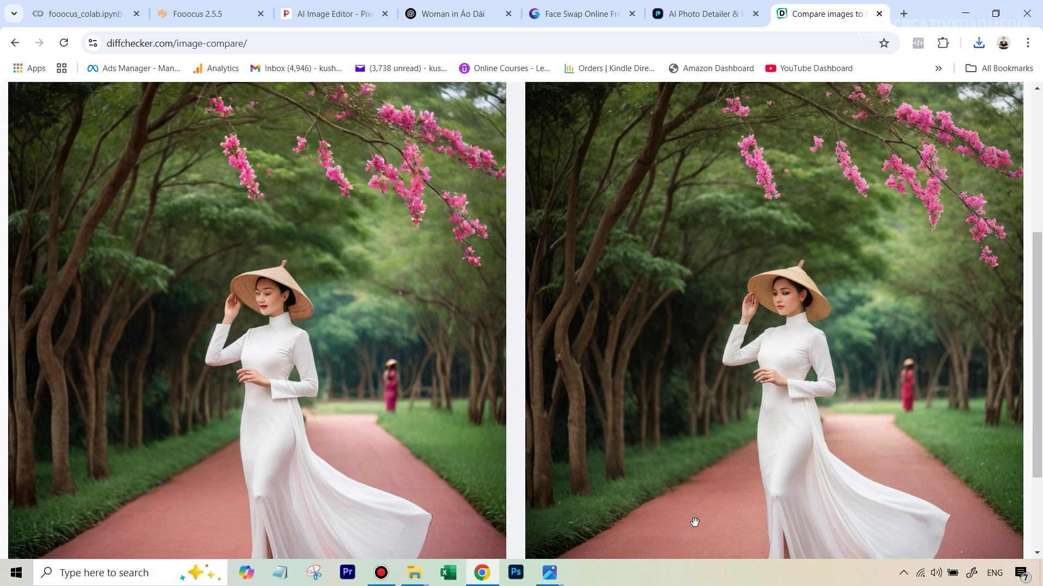
Compare the original and detailed images side by side in Diffchecker, checking the face, dress, path and background figure
{"action": "scroll", "coordinate": [303, 444], "scroll_direction": "down", "scroll_amount": 1}
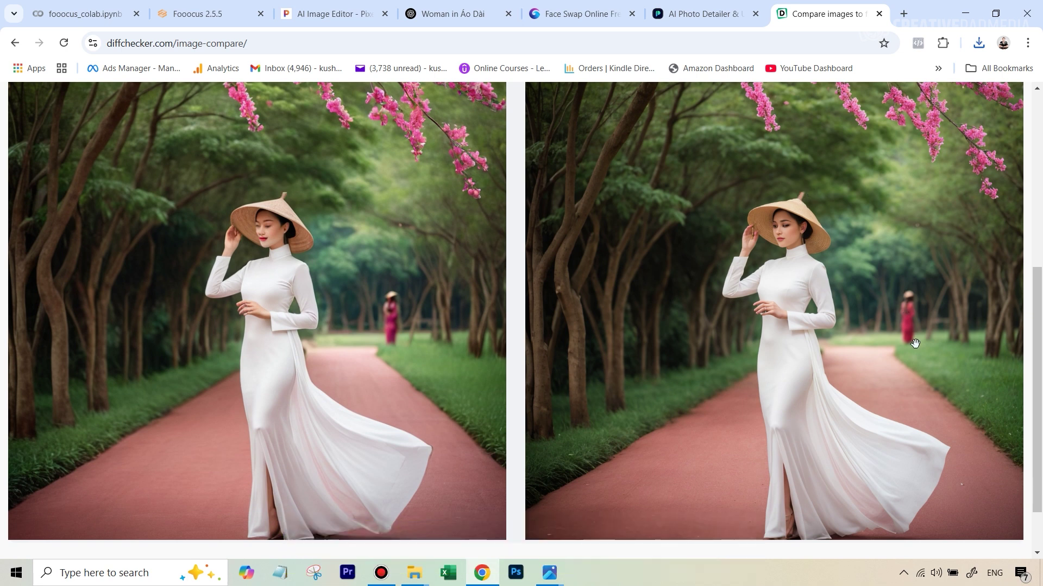
{"action": "scroll", "coordinate": [915, 343], "scroll_direction": "down", "scroll_amount": 1}
{"action": "scroll", "coordinate": [915, 344], "scroll_direction": "up", "scroll_amount": 2}
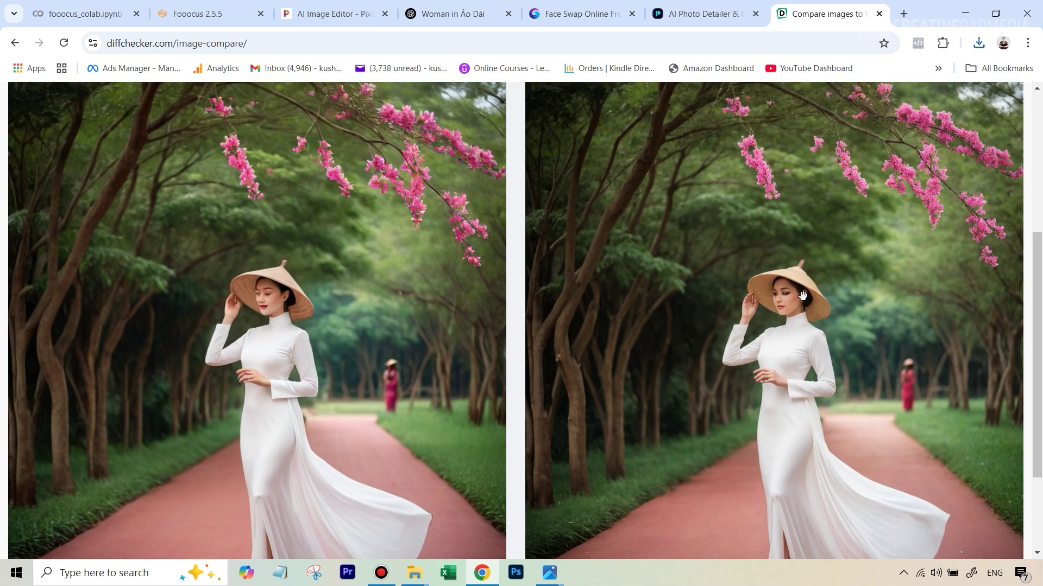
Switch to Remaker, swap the face from the loaded portrait onto the path image, and download the result
{"action": "key", "text": "ctrl+shift+Tab"}
{"action": "key", "text": "ctrl+shift+Tab"}
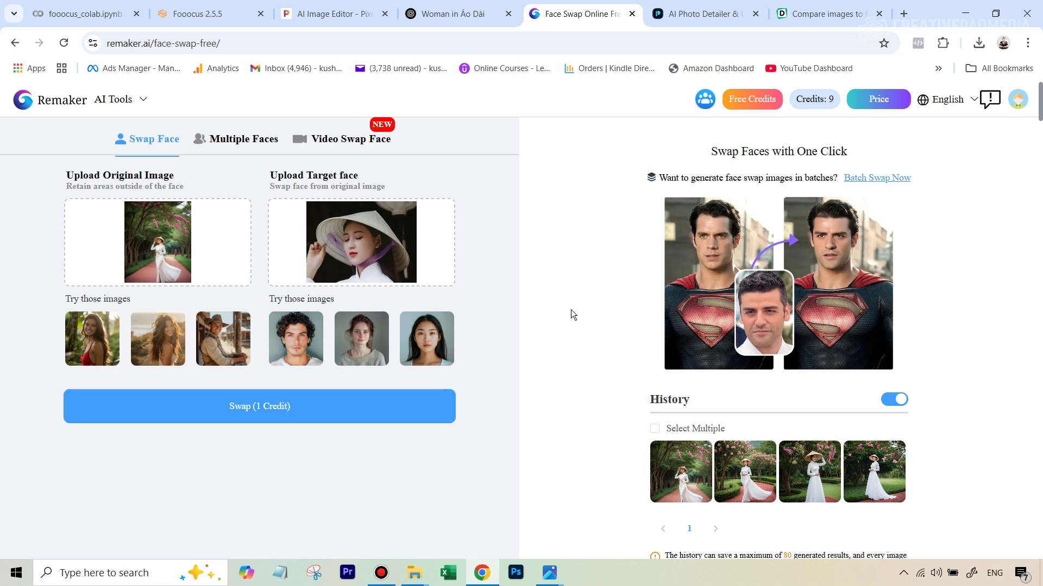
{"action": "left_click", "coordinate": [267, 411]}
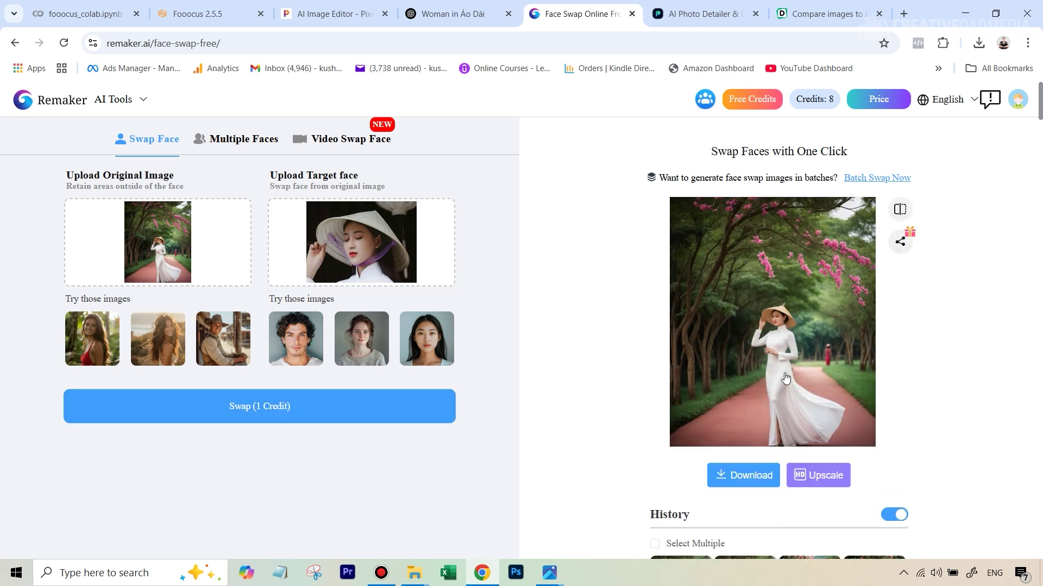
{"action": "left_click", "coordinate": [747, 482]}
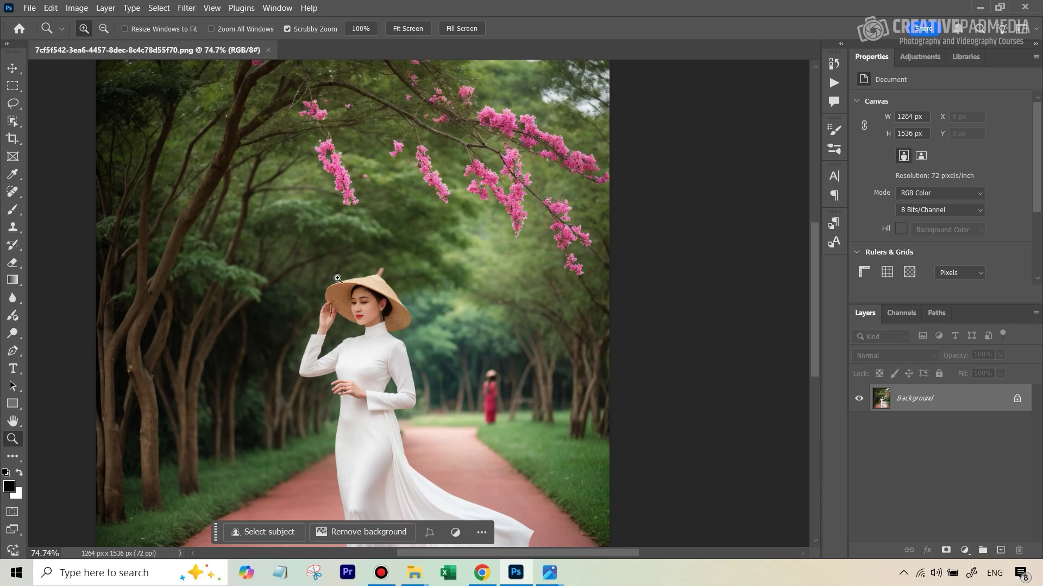
Mark the tip sticking up from the woman's hat with Photoshop's Remove Tool at brush size 25
{"action": "left_click", "coordinate": [12, 191]}
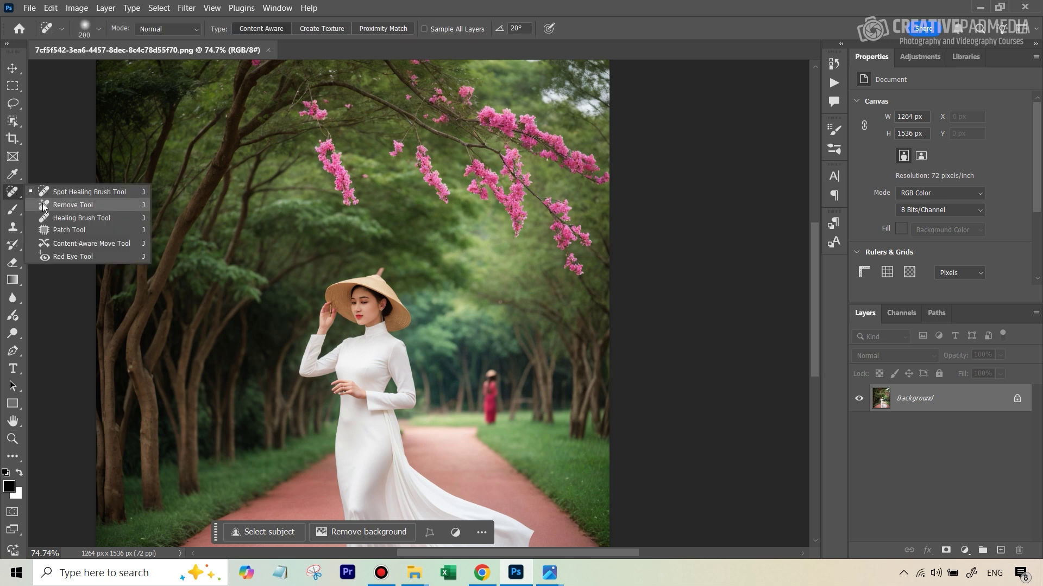
{"action": "left_click", "coordinate": [65, 204]}
{"action": "key", "text": "bracketleft"}
{"action": "key", "text": "bracketleft"}
{"action": "key", "text": "bracketleft"}
{"action": "key", "text": "bracketleft"}
{"action": "key", "text": "bracketleft"}
{"action": "key", "text": "bracketleft"}
{"action": "key", "text": "bracketleft"}
{"action": "key", "text": "bracketleft"}
{"action": "key", "text": "bracketleft"}
{"action": "key", "text": "bracketleft"}
{"action": "key", "text": "bracketleft"}
{"action": "key", "text": "bracketleft"}
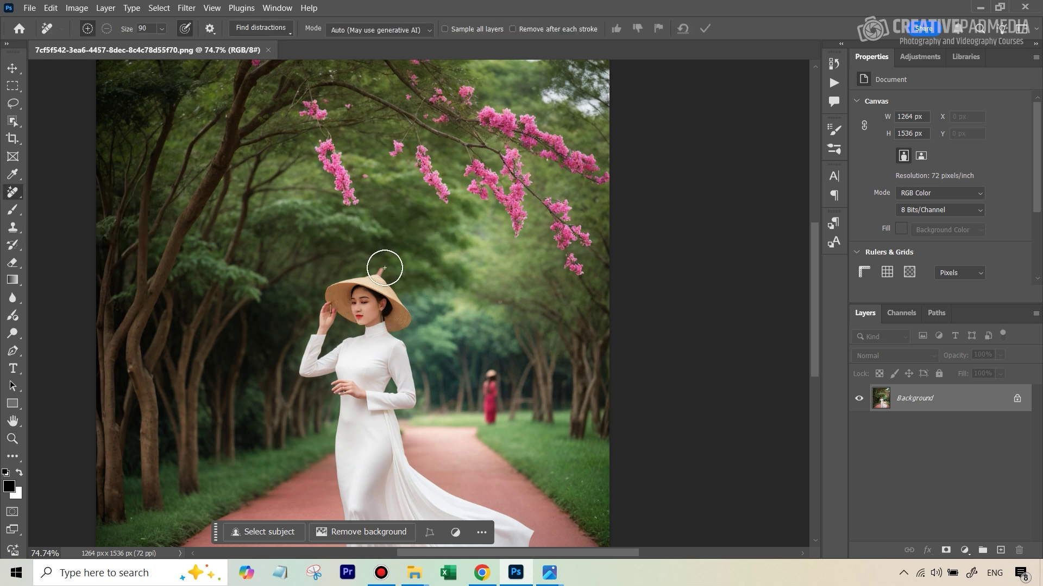
{"action": "key", "text": "bracketleft"}
{"action": "key", "text": "bracketleft"}
{"action": "key", "text": "bracketleft"}
{"action": "left_click", "coordinate": [380, 270]}
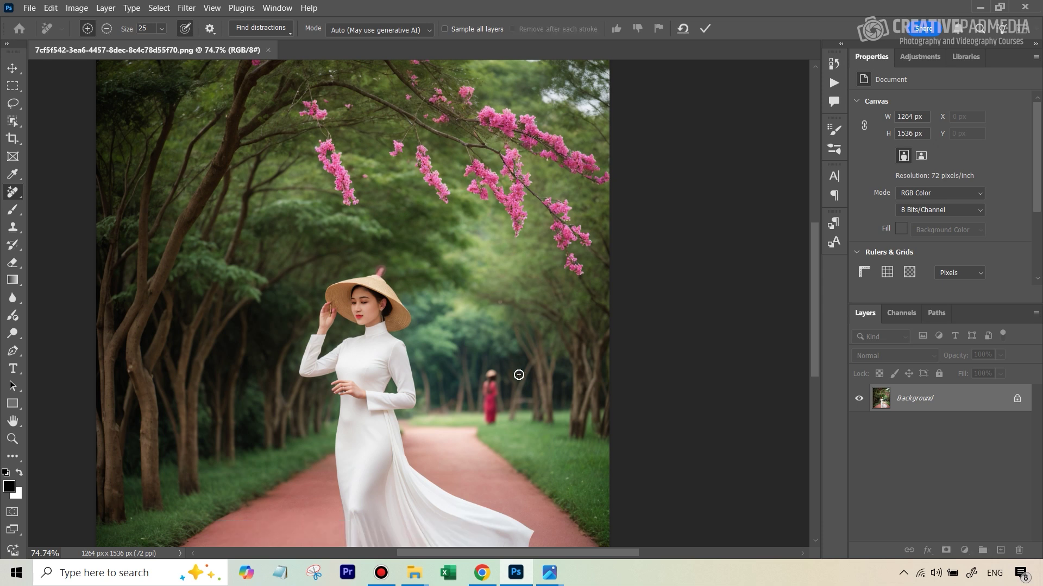
Paint over the distant figure in red on the path and apply the removal to all marked areas
{"action": "left_click_drag", "start_coordinate": [491, 377], "coordinate": [493, 418]}
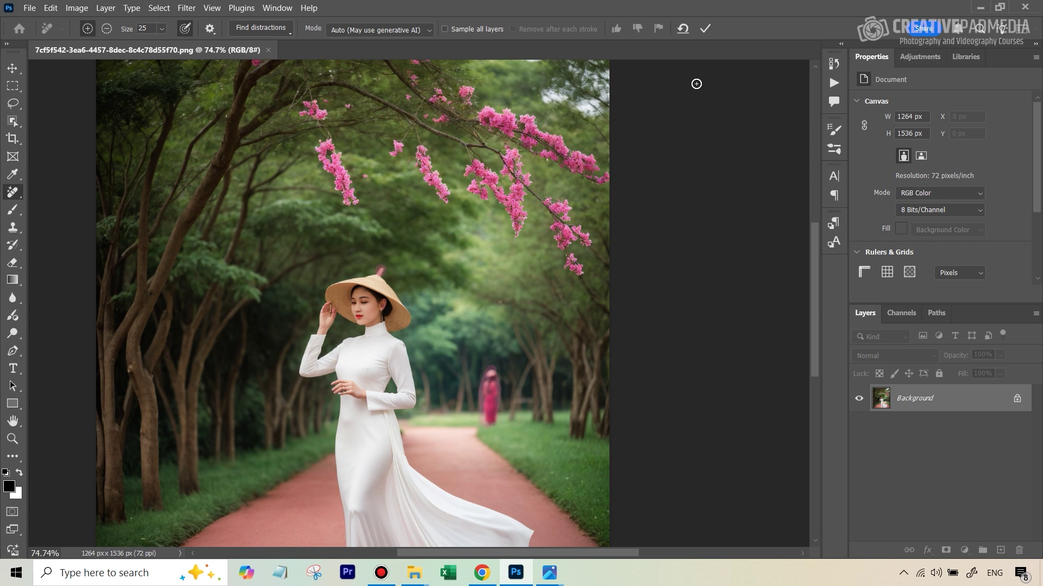
{"action": "left_click", "coordinate": [704, 32]}
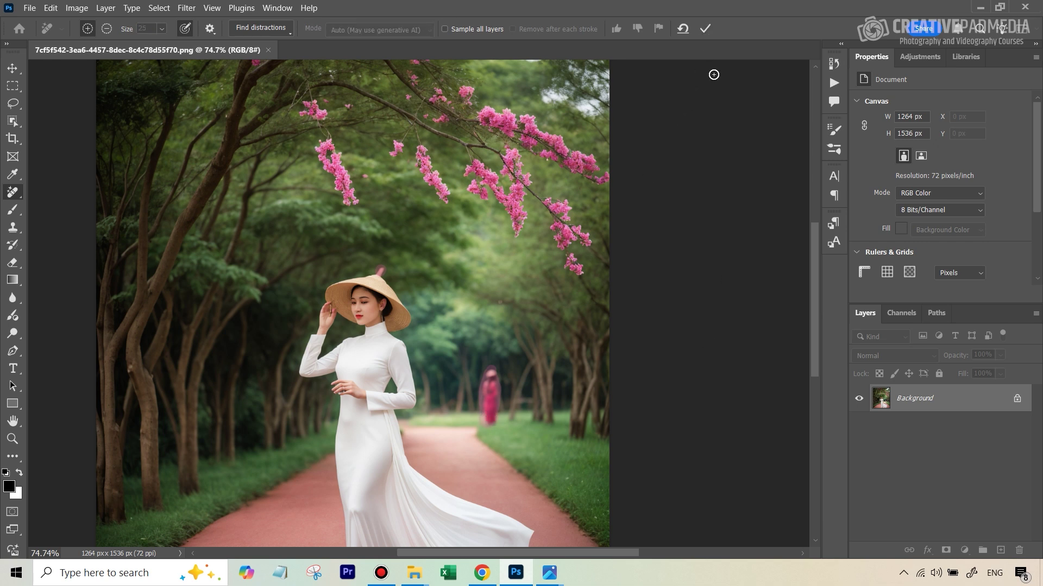
{"action": "left_click", "coordinate": [706, 27]}
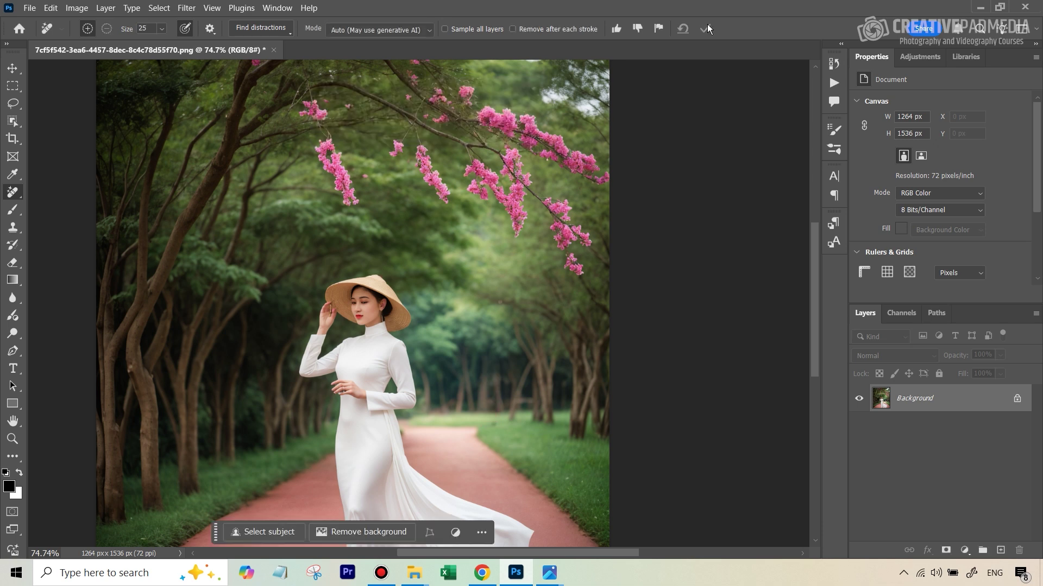
{"action": "scroll", "coordinate": [429, 337], "scroll_direction": "down", "scroll_amount": 2}
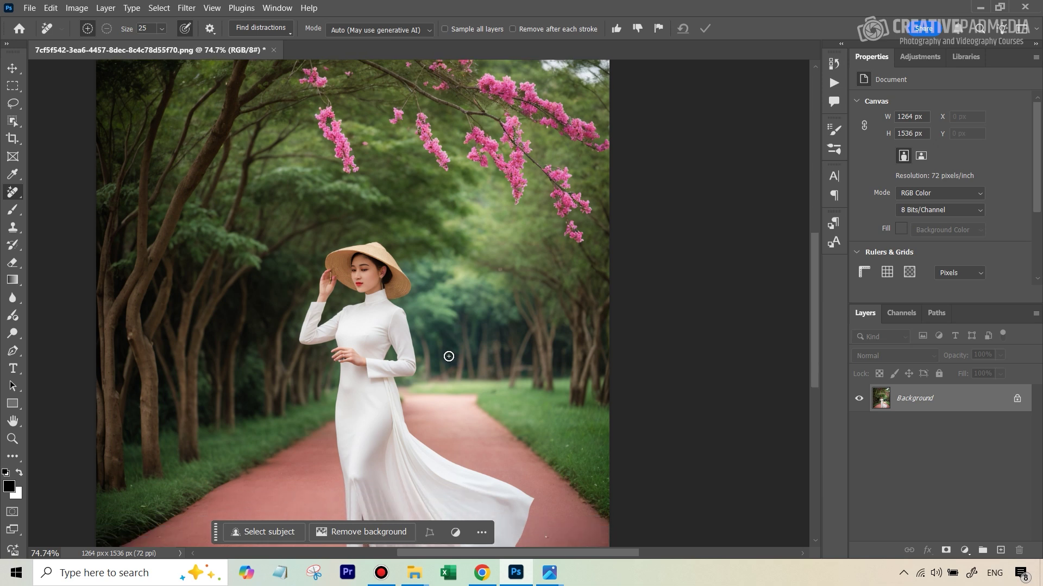